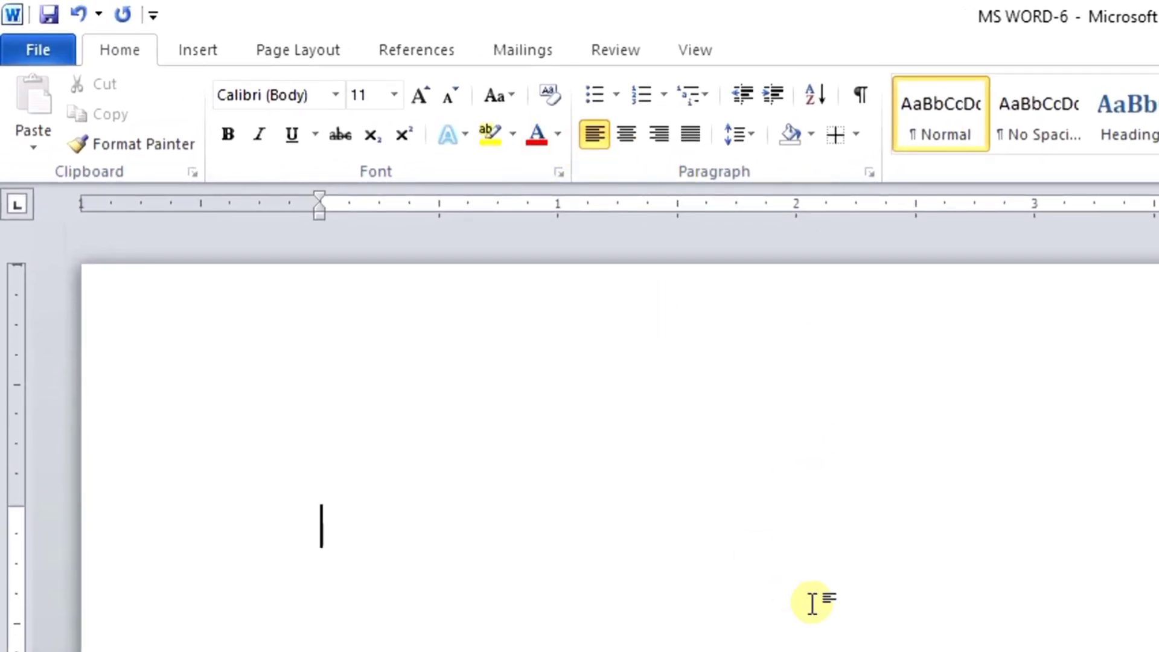
Step: Enter the sample text FYUSGFYUSDGUFGSYUDGFSD with left alignment and clear it from the page
text(FYUSGFYUSDGUFGSYUDGFSD)
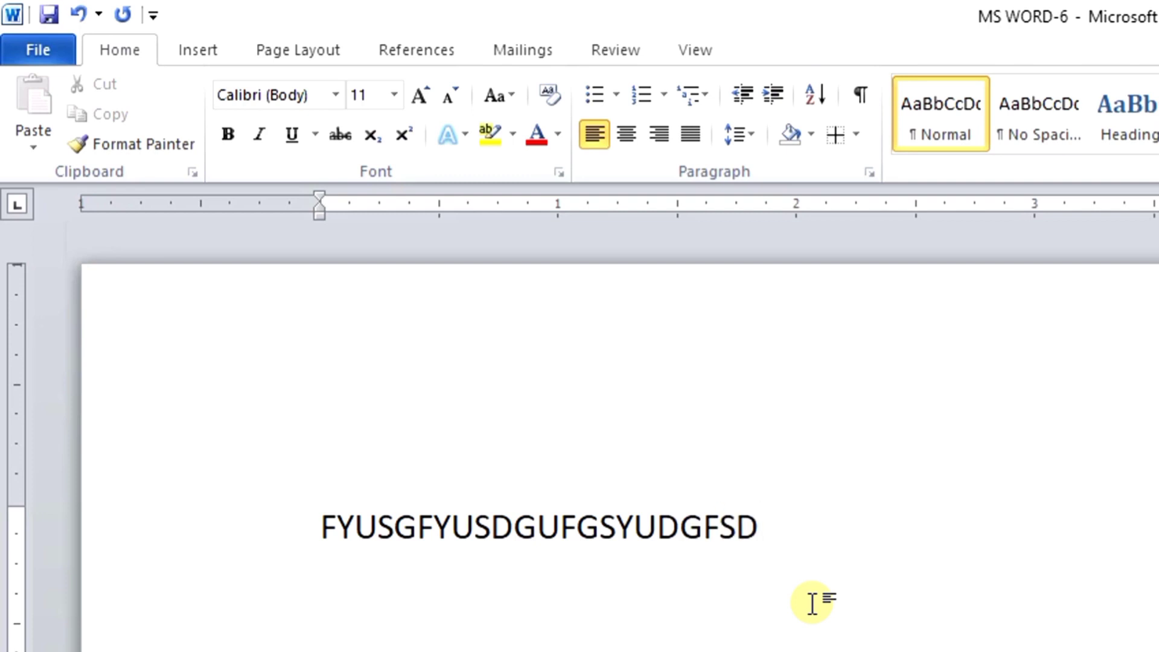
key(ctrl+a)
key(Delete)
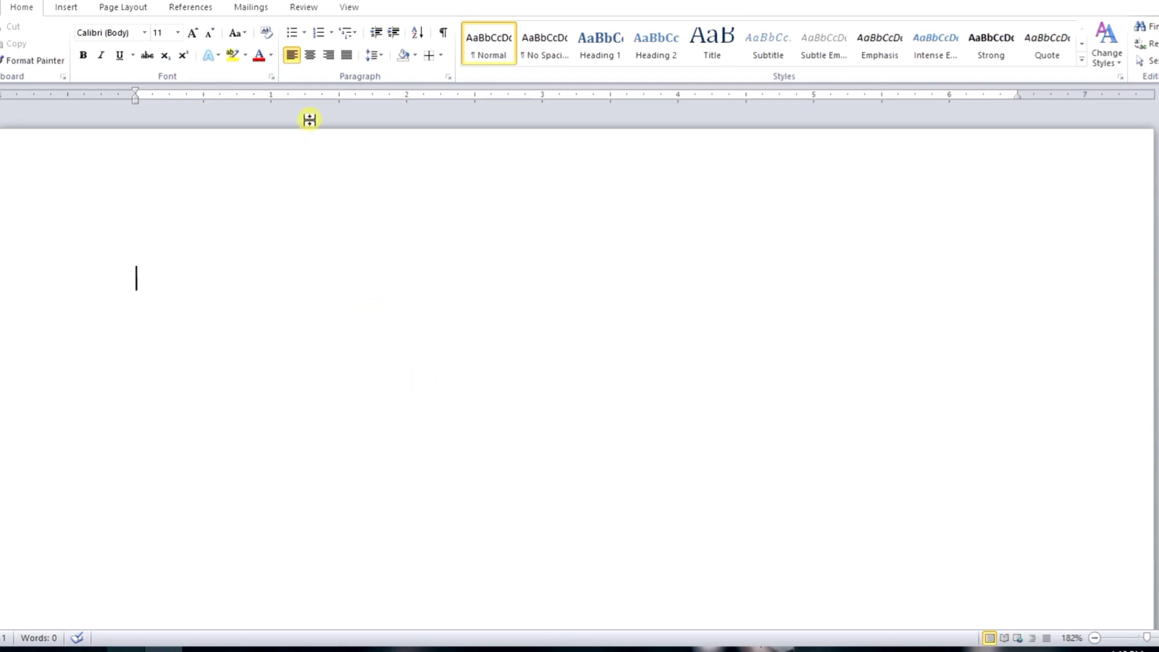
Step: Enter a centered heading "CHAPTER- 1" and a right-aligned line "DATE....." below it
click(312, 56)
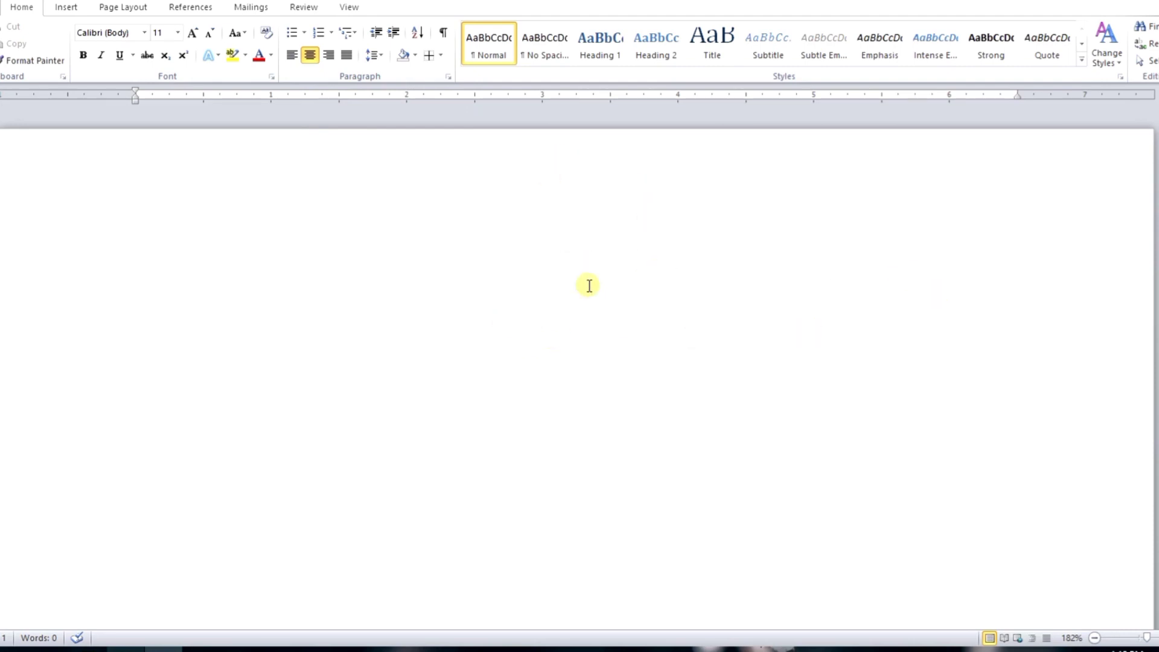
text(CHAPTER- 1)
key(Return)
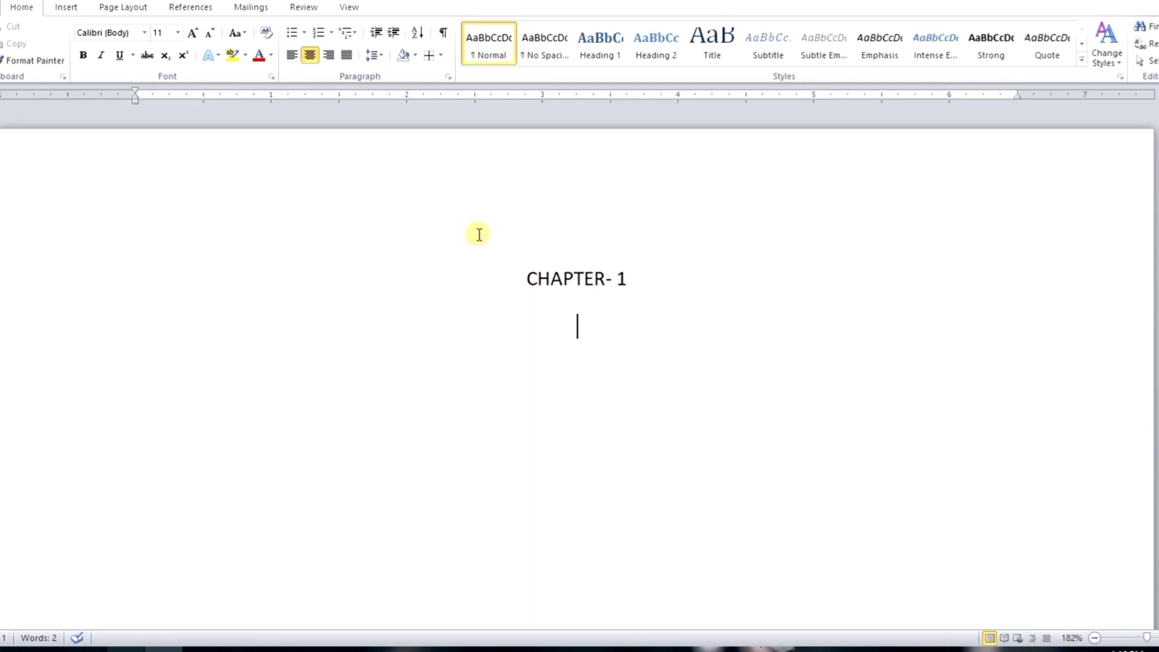
click(328, 56)
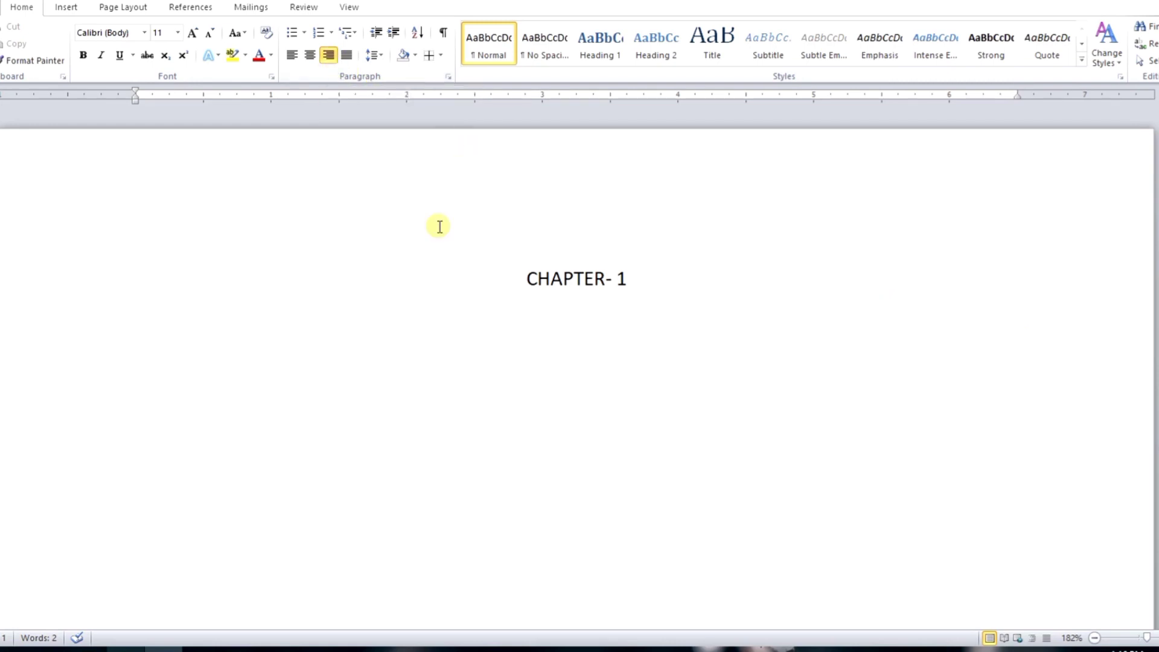
text(DATE.....)
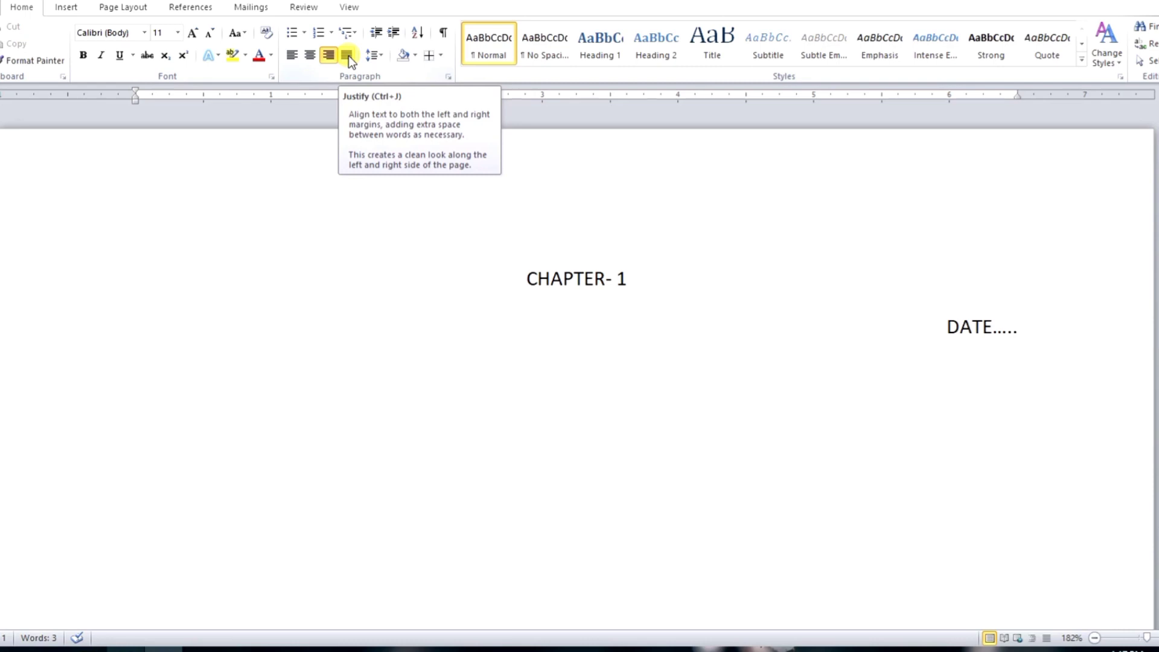
Step: Clear the whole document and fill it with sample paragraphs generated by =RAND()
click(367, 307)
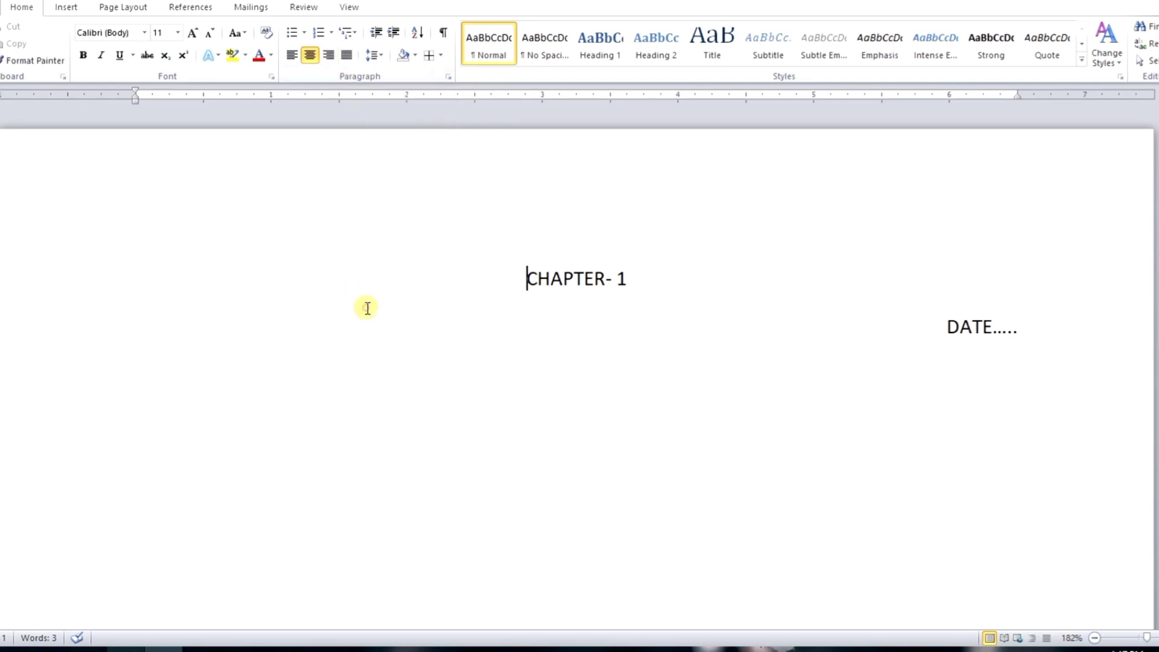
key(ctrl+a)
key(Delete)
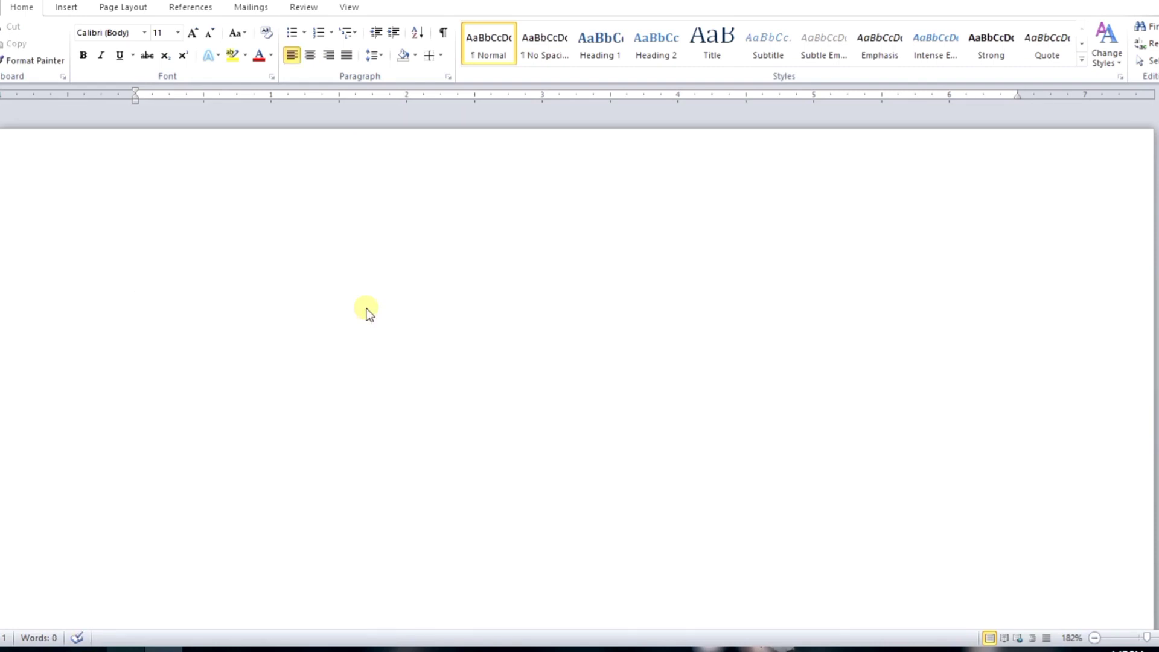
text(=RAND())
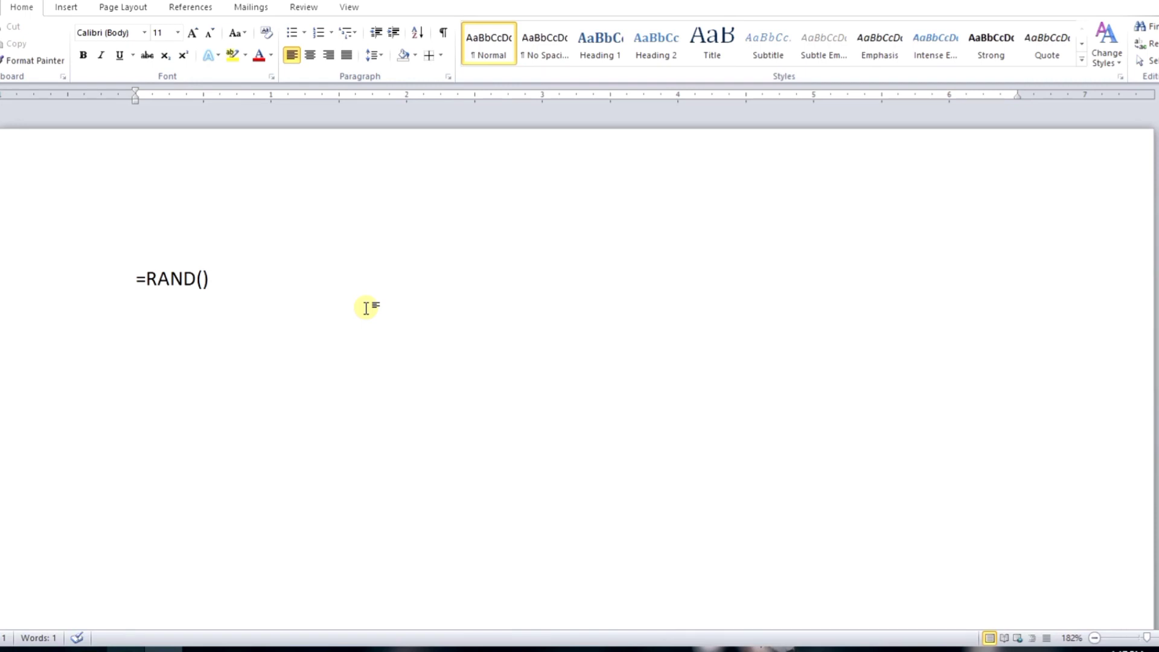
key(Return)
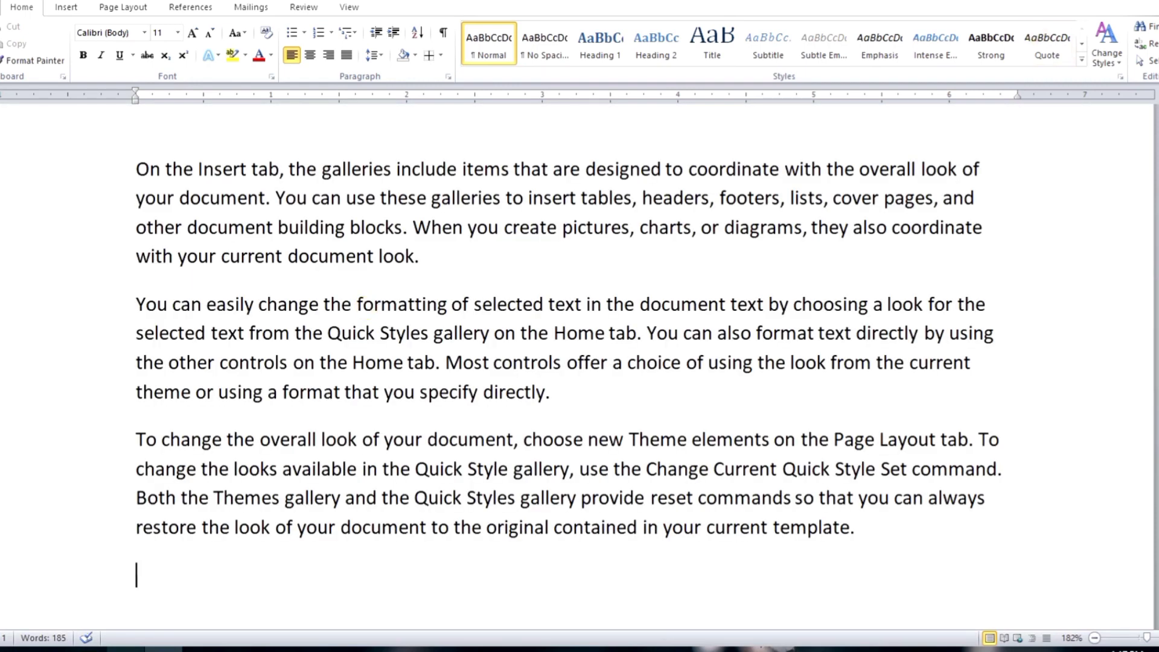
scroll(165, 376, up, 3)
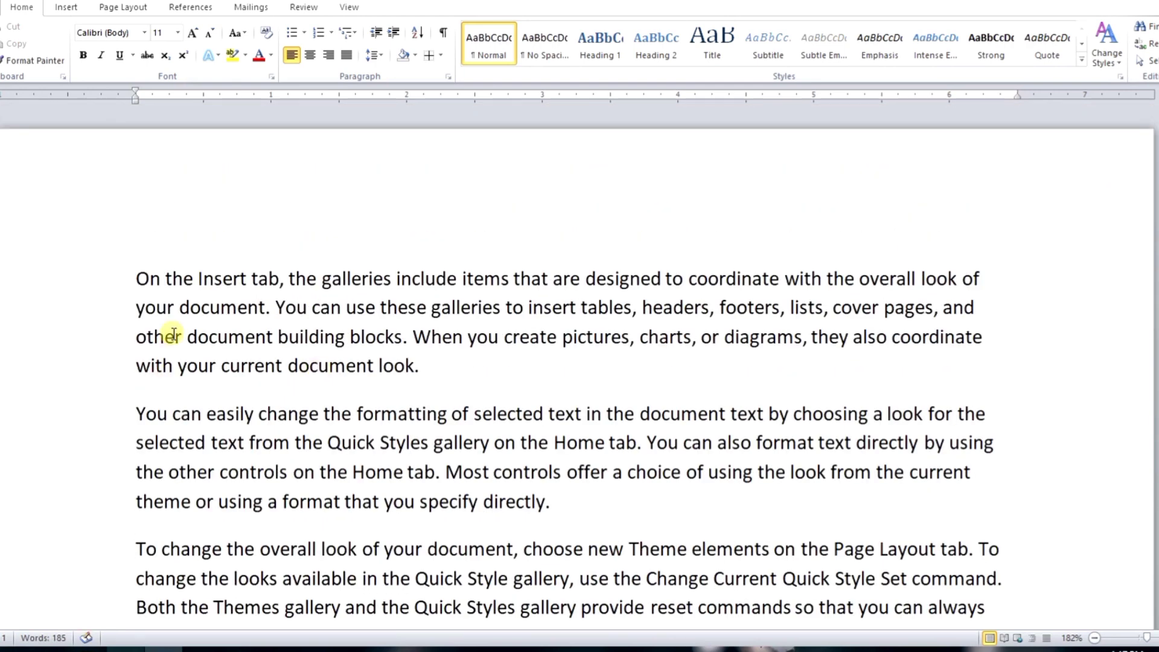
Step: Justify all the text in the document and return it to left alignment
click(159, 284)
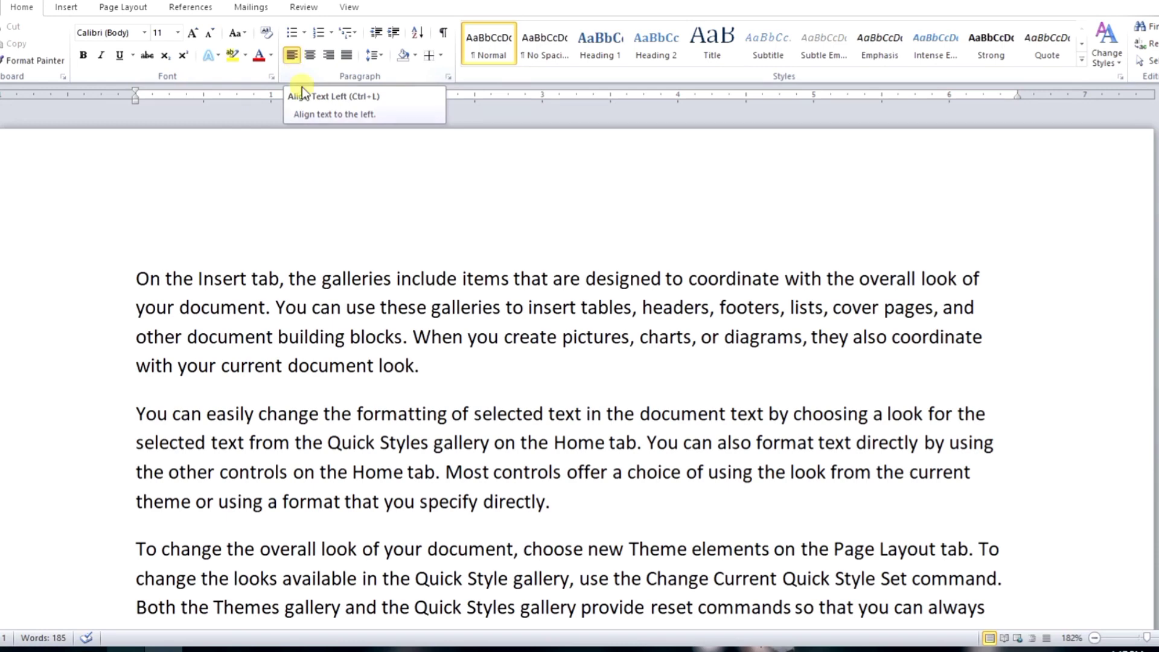
key(ctrl+a)
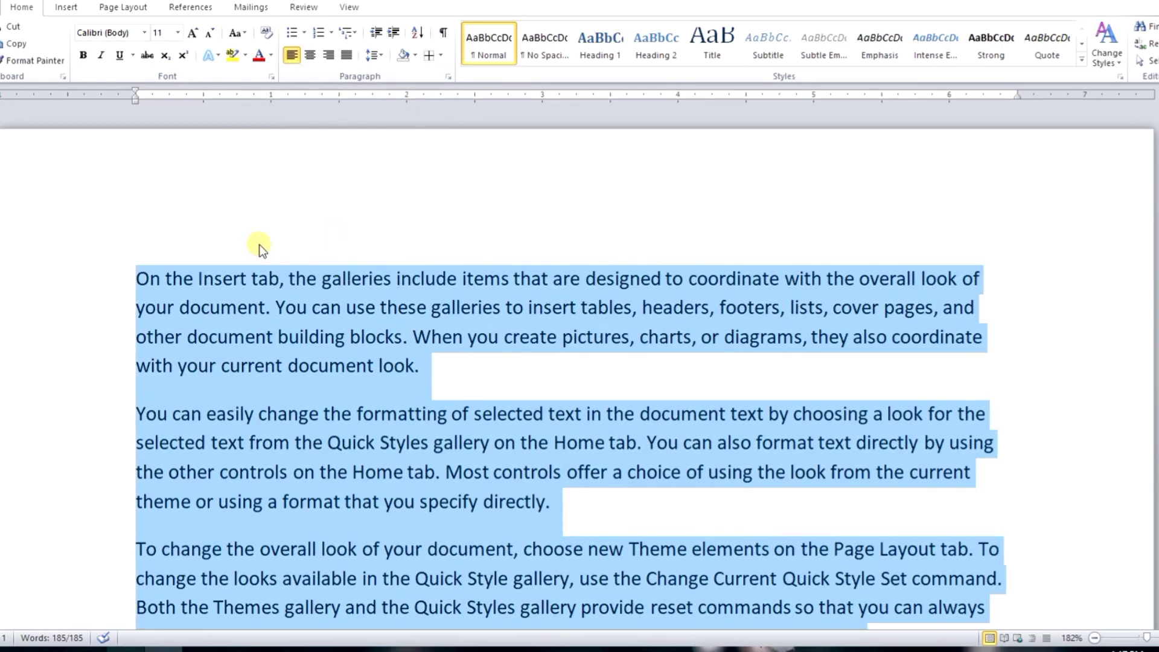
scroll(567, 362, down, 2)
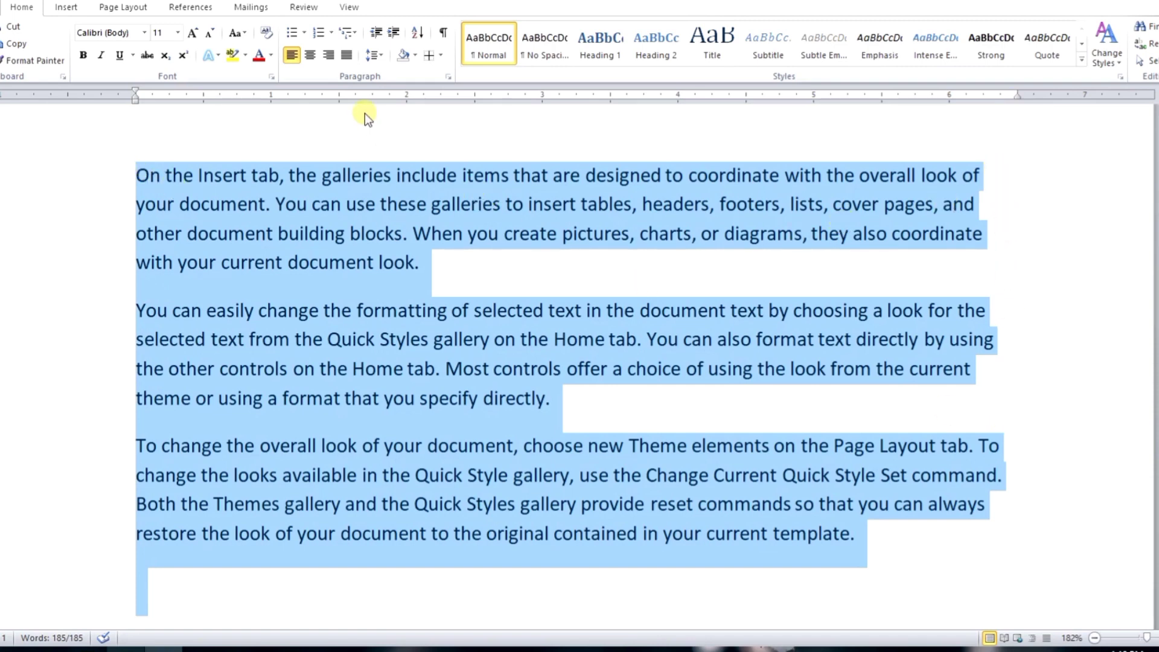
click(346, 54)
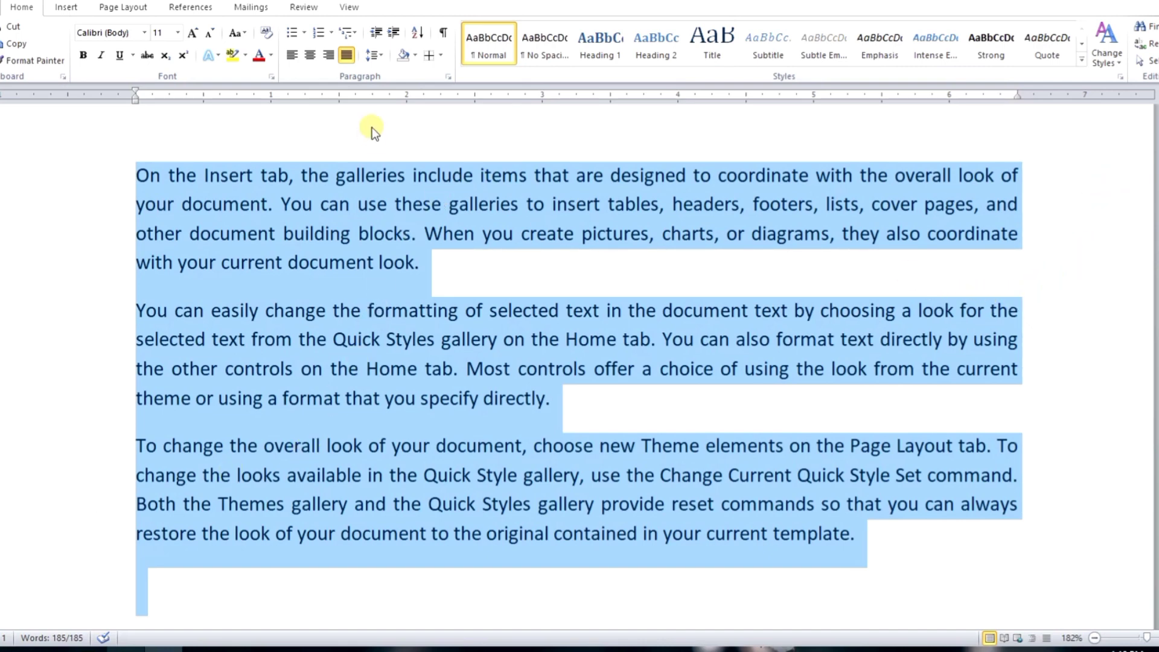
click(291, 55)
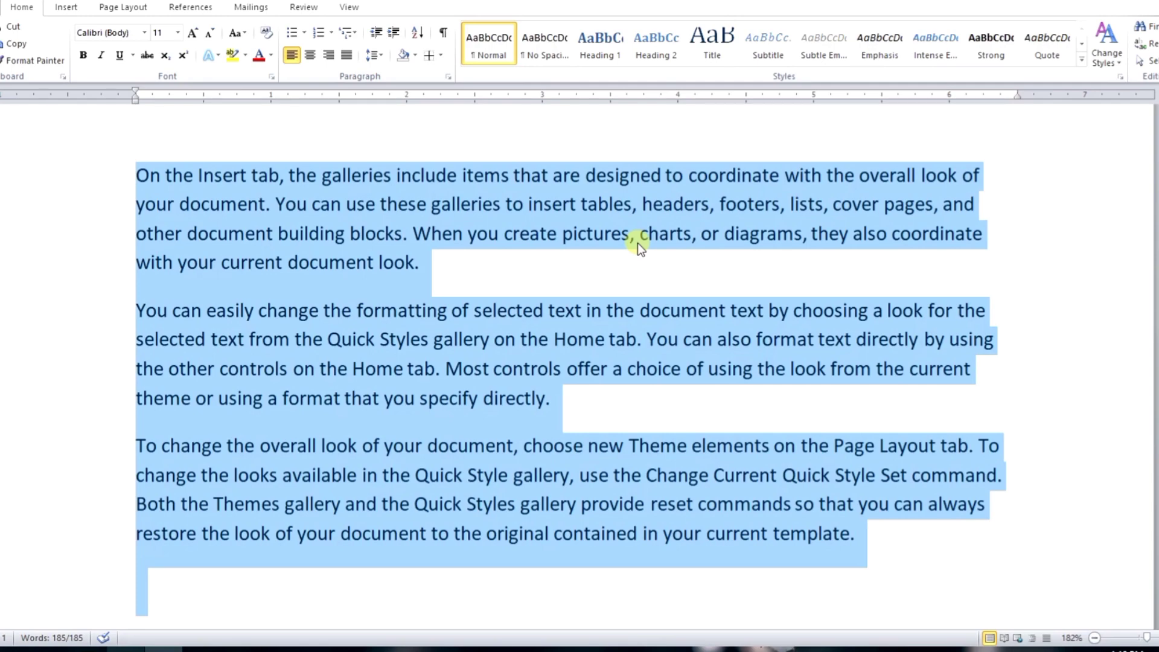
Step: Set the first paragraph's line spacing to 1.0 and restore it to 1.15
click(374, 218)
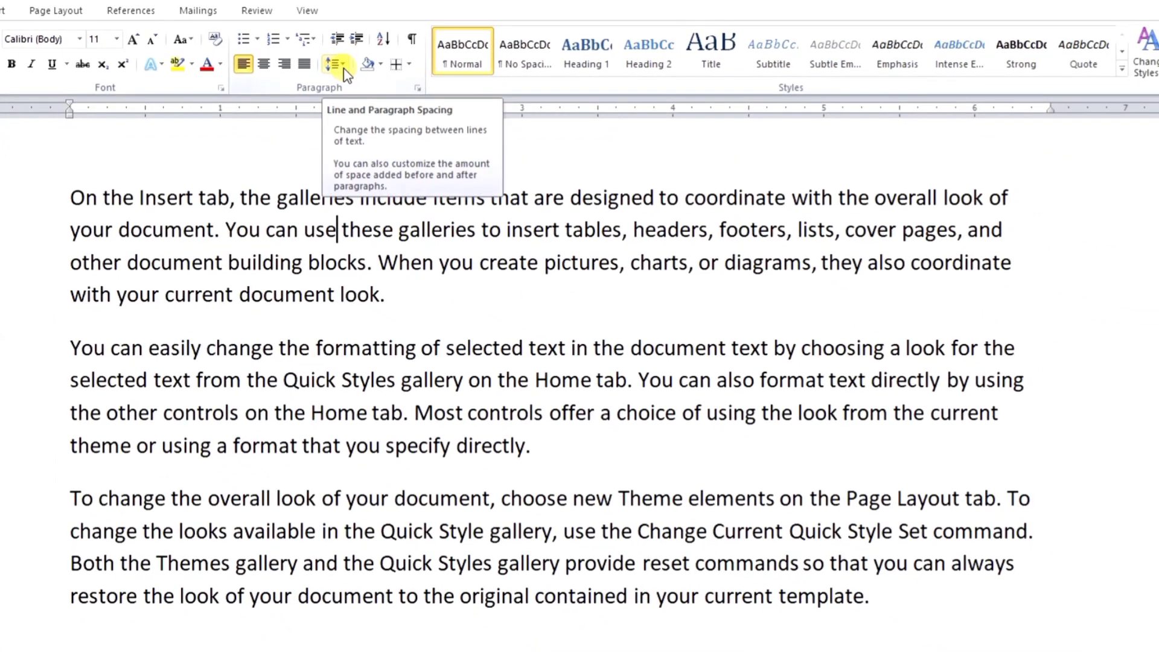
click(793, 147)
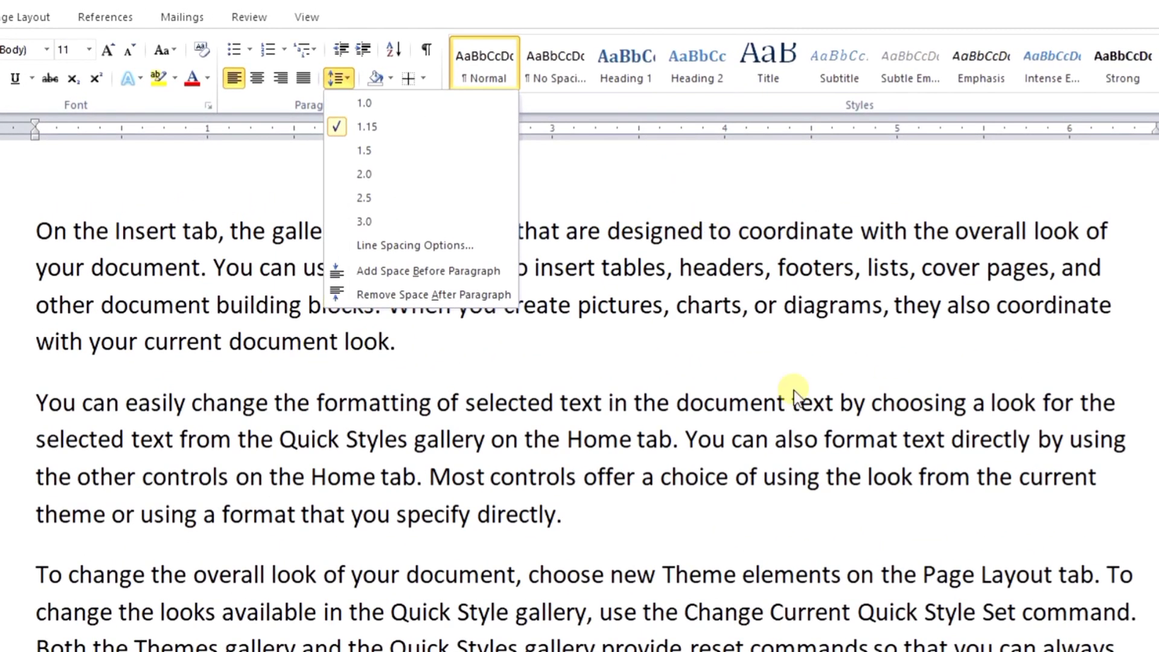
click(181, 277)
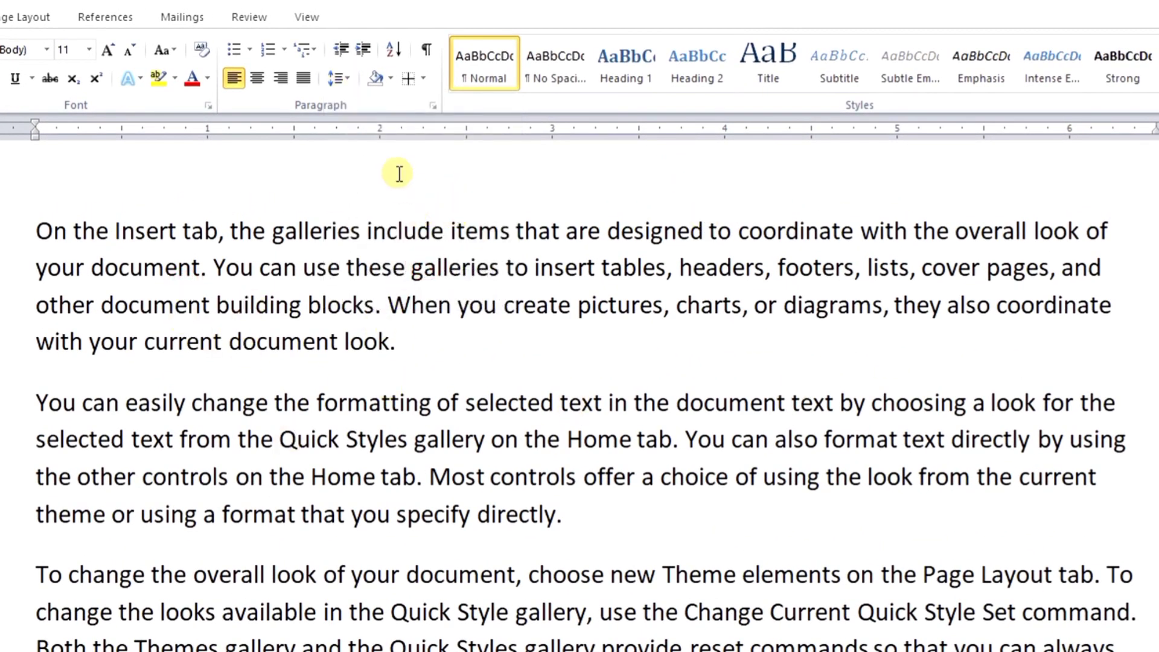
click(350, 80)
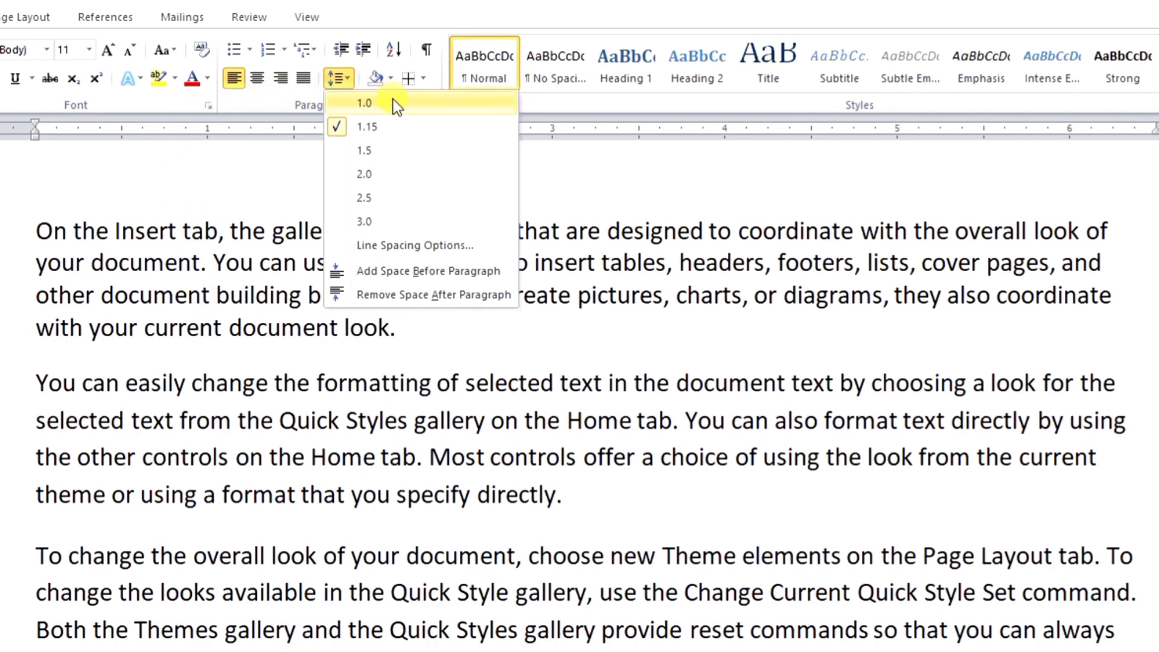
click(393, 102)
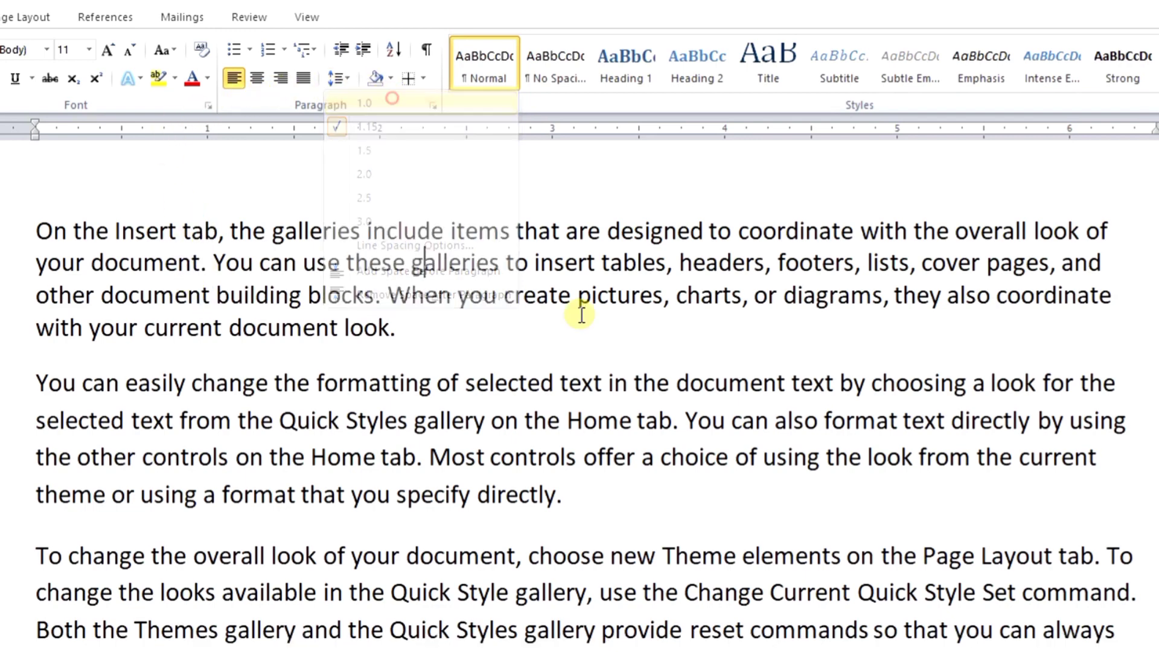
click(338, 78)
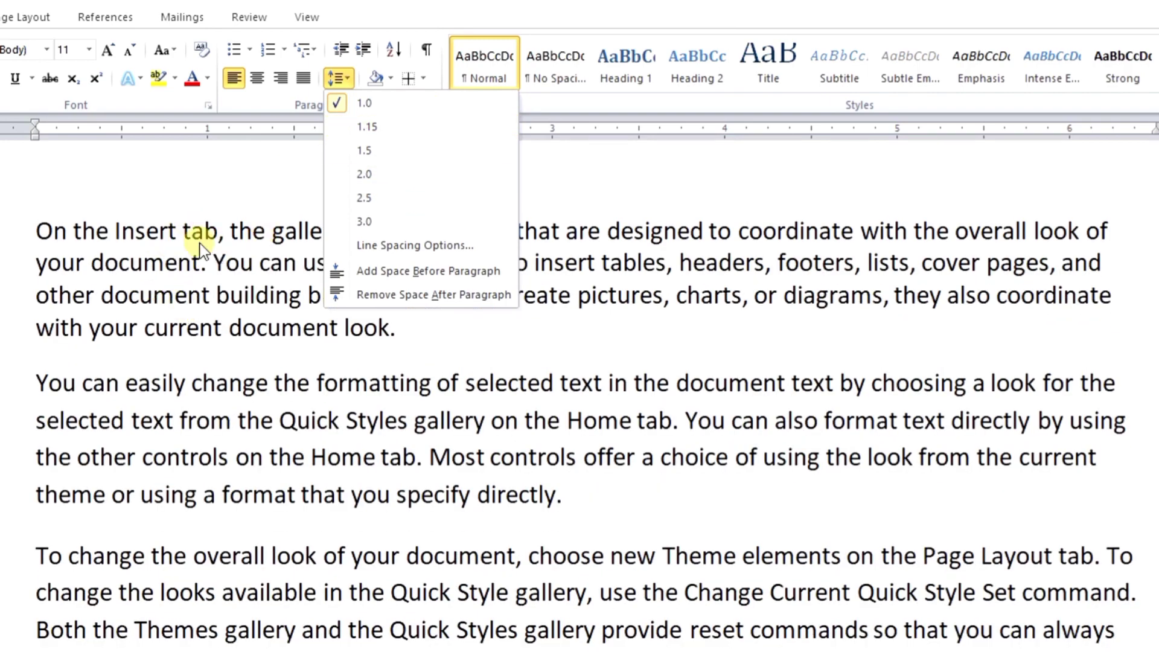
click(361, 126)
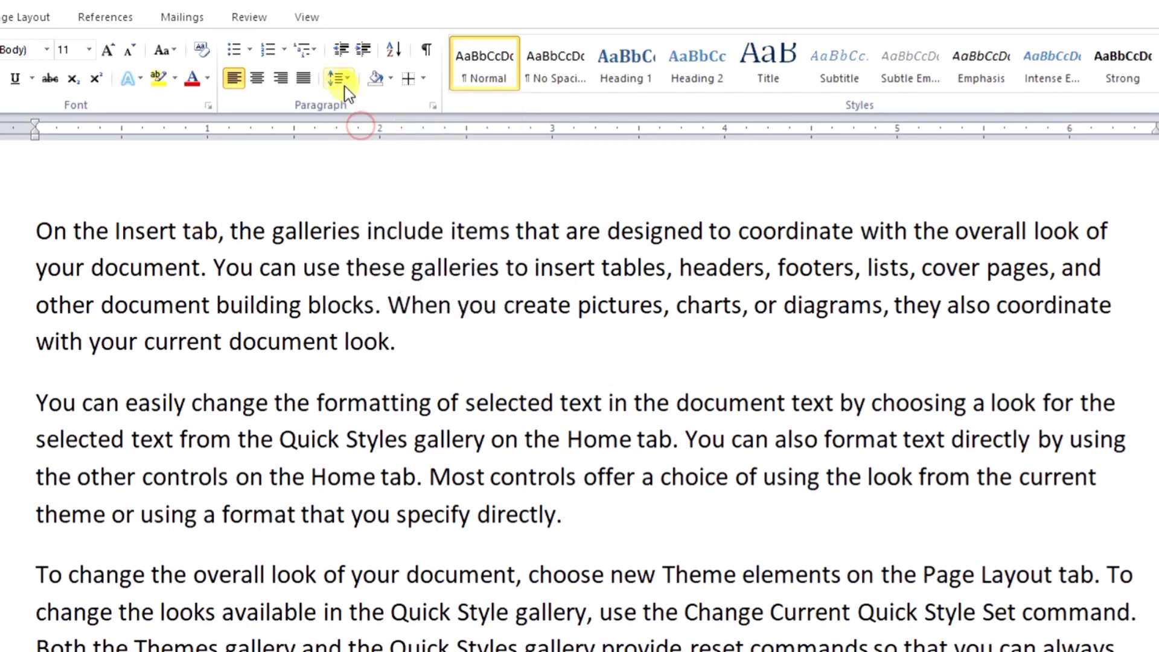
Step: Preview removing the space after the first paragraph without applying it
click(345, 88)
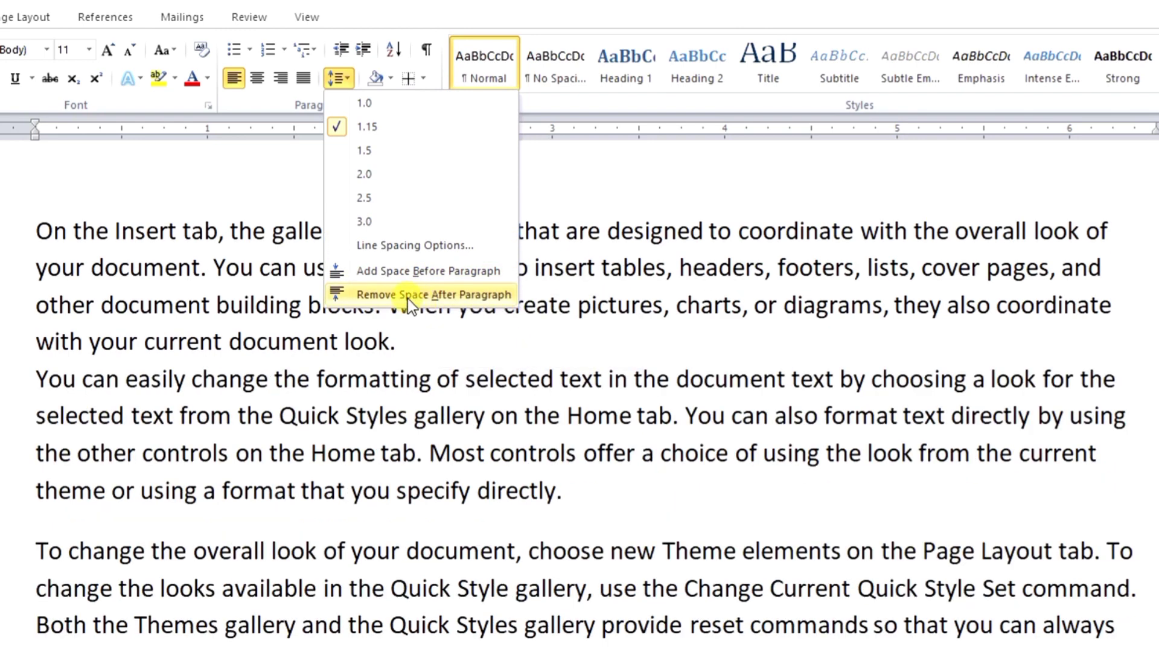
click(385, 432)
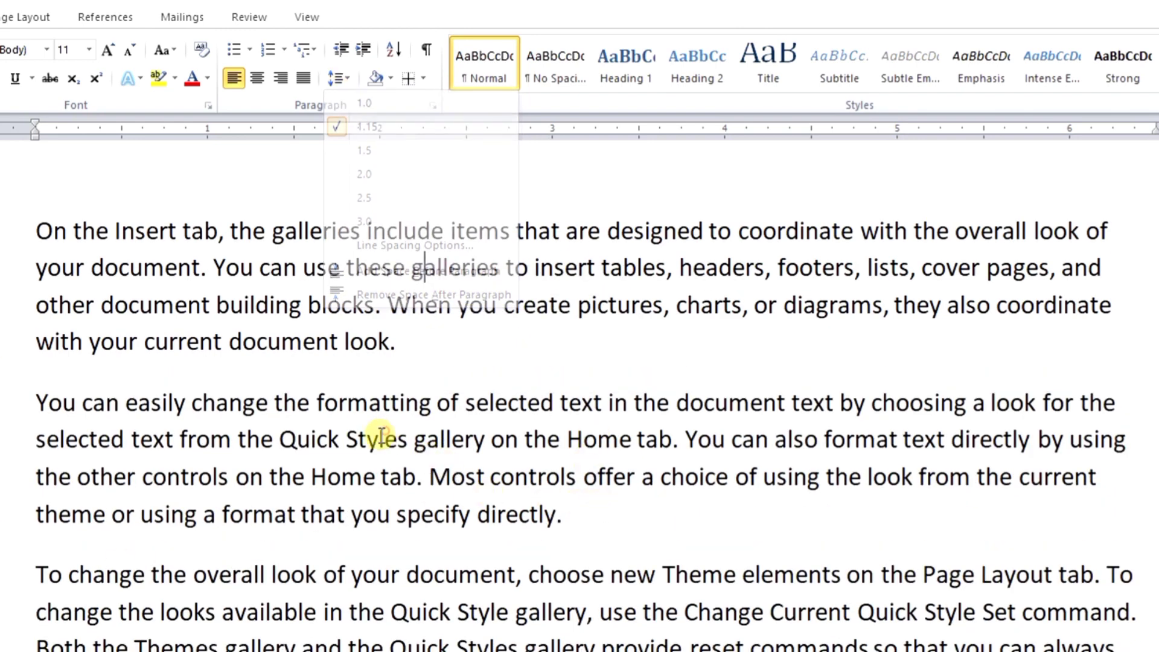
Step: Add space before the second paragraph and remove that space again
click(473, 440)
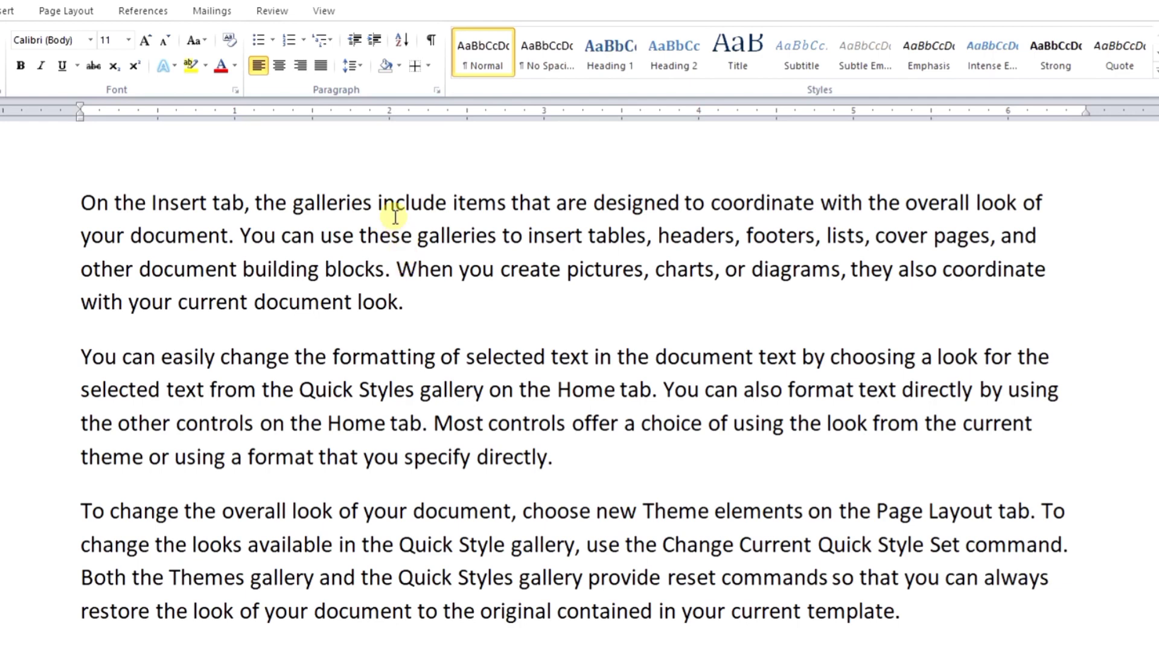
click(361, 67)
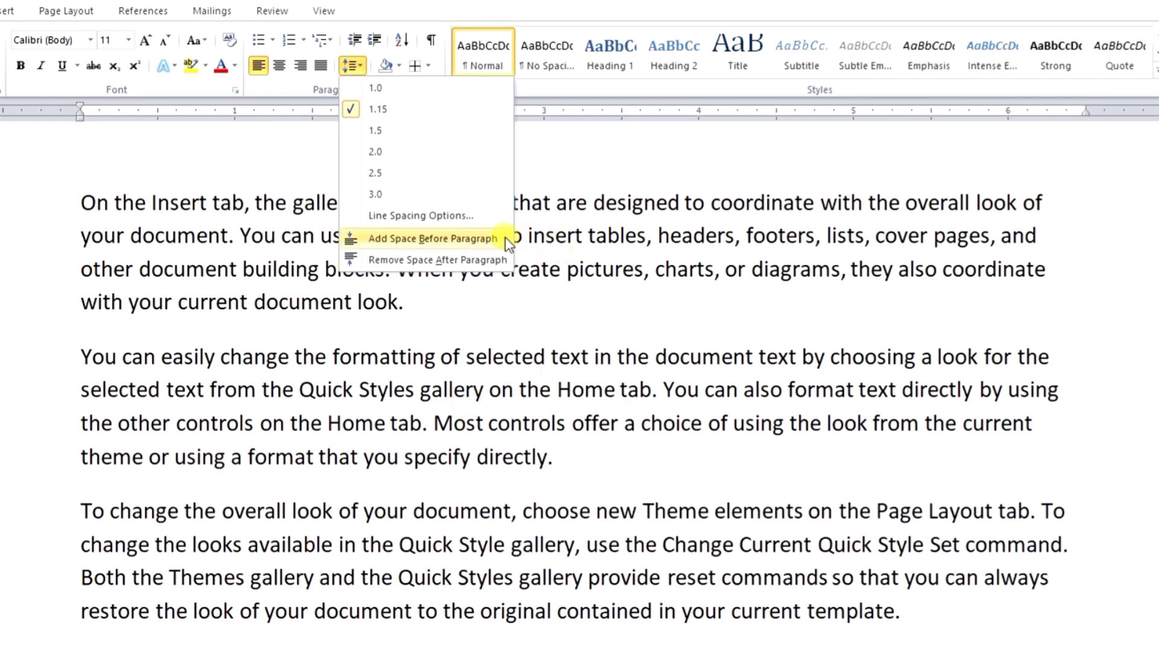
click(488, 237)
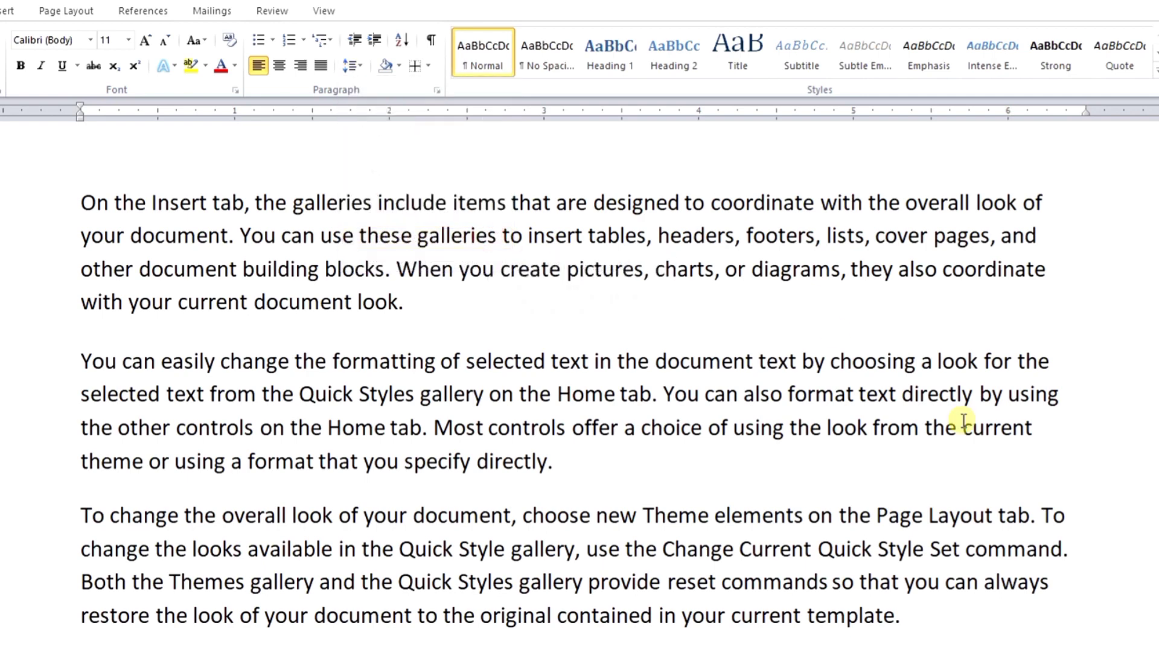
click(353, 65)
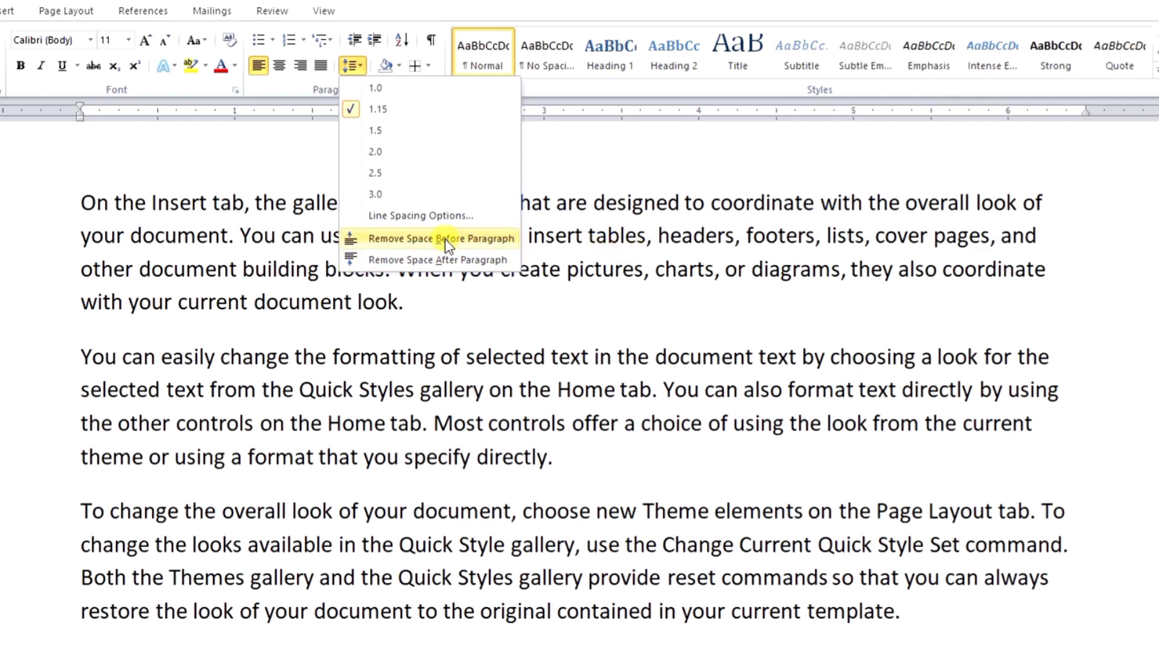
click(444, 238)
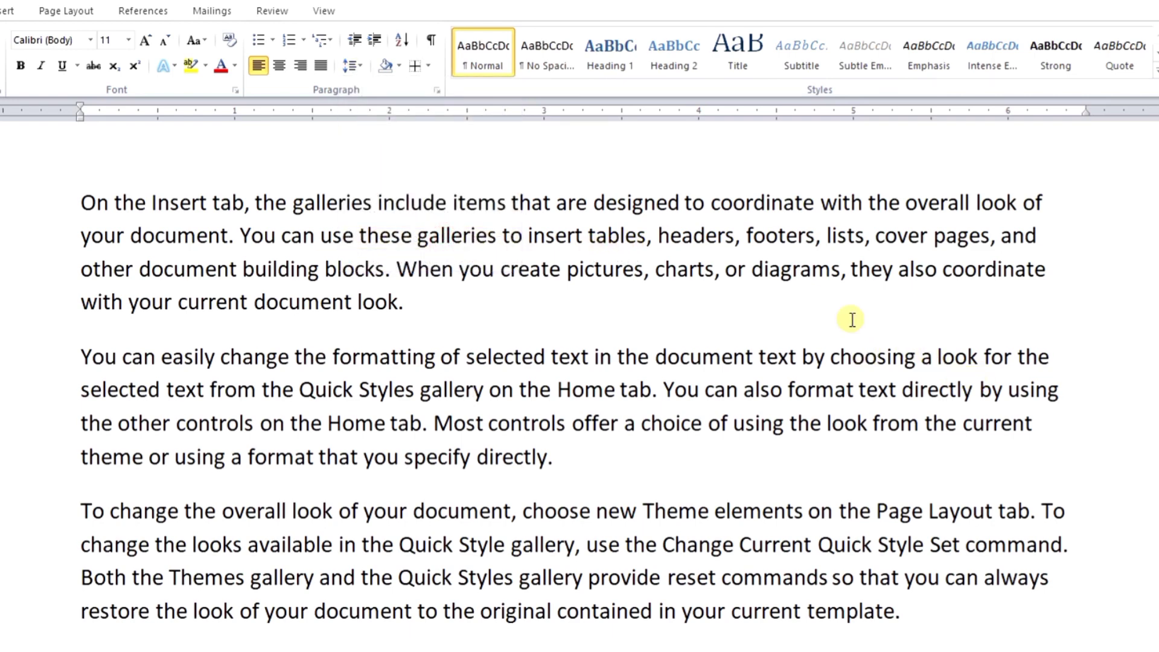
Step: Remove the space after the second paragraph and add it back
click(356, 66)
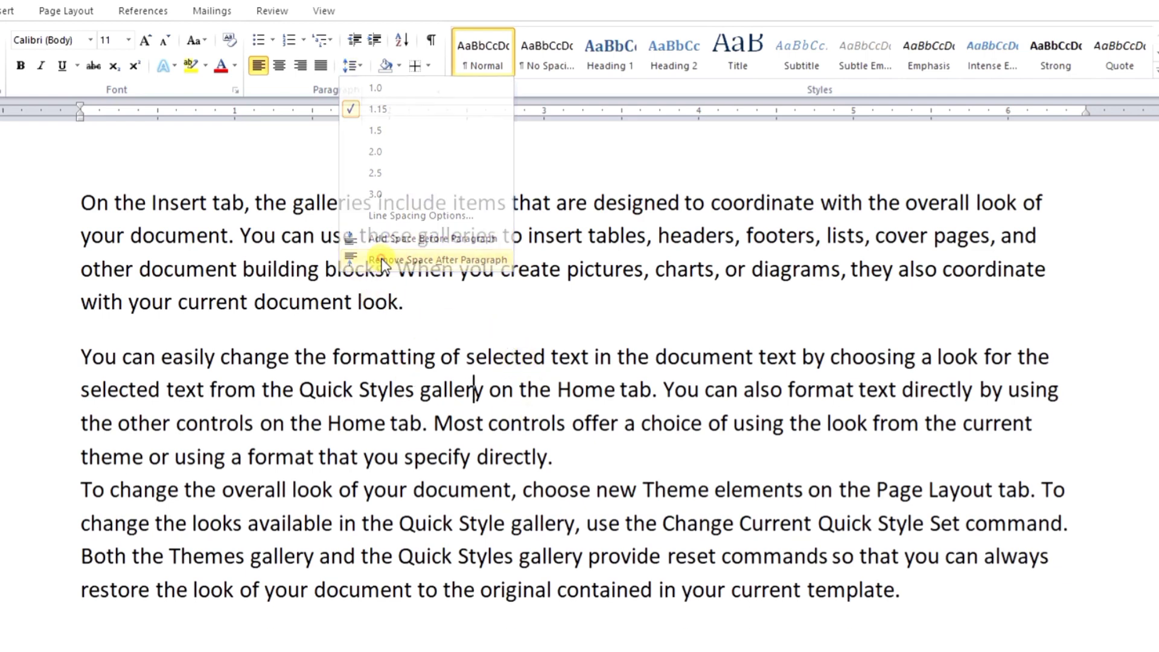
click(382, 260)
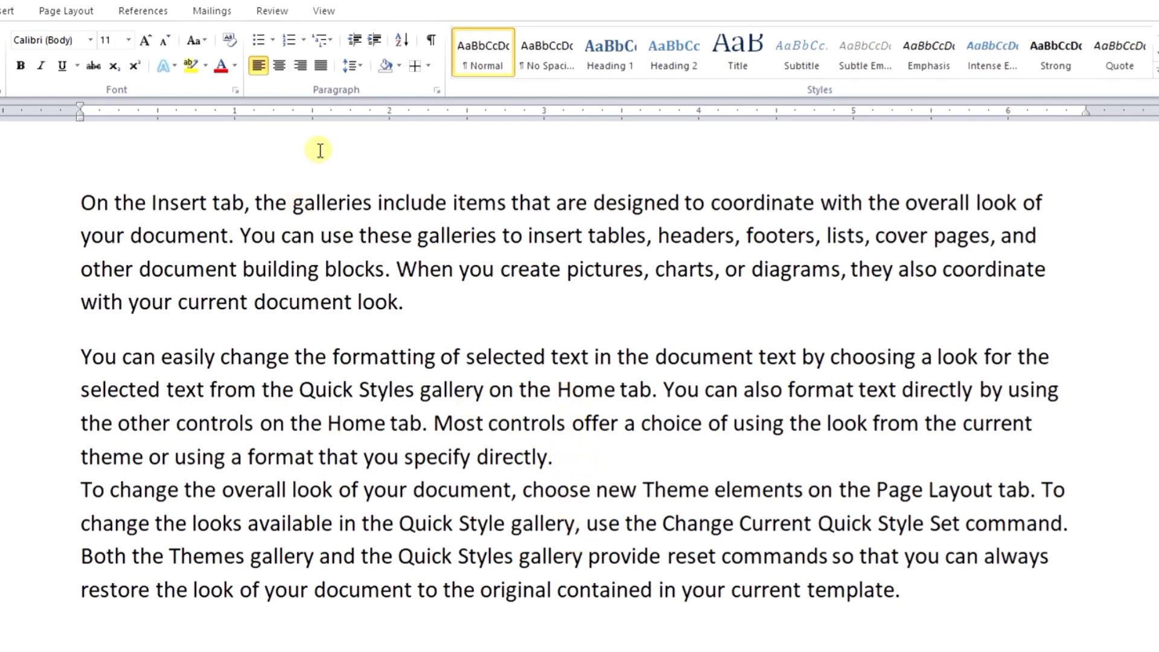
click(350, 66)
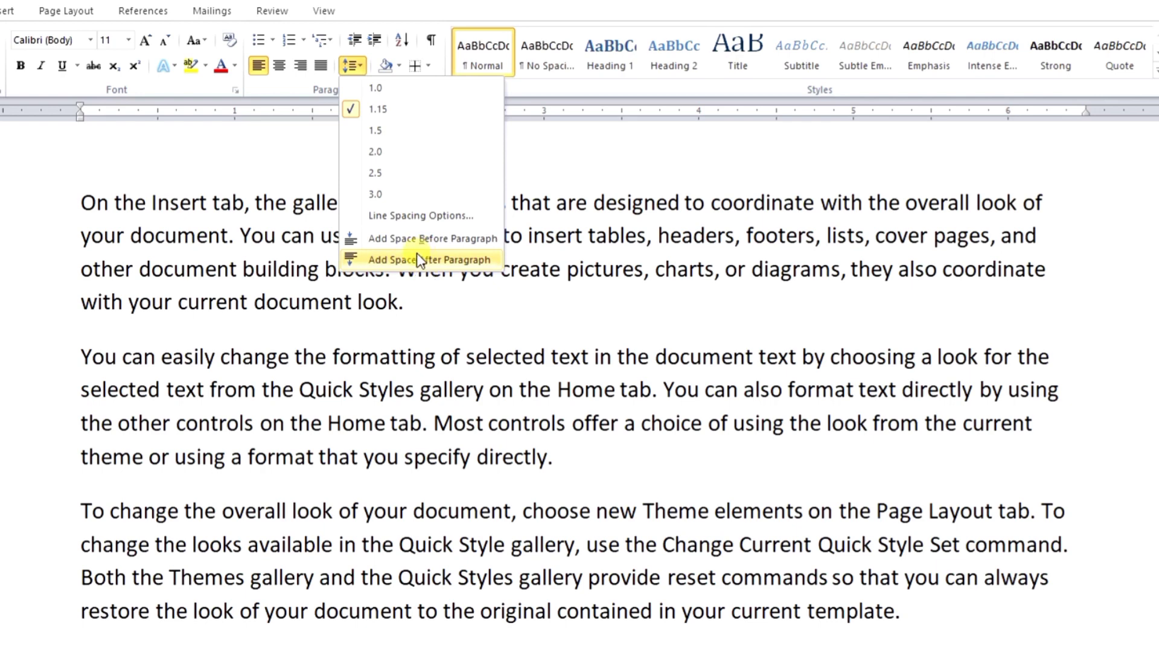
click(415, 255)
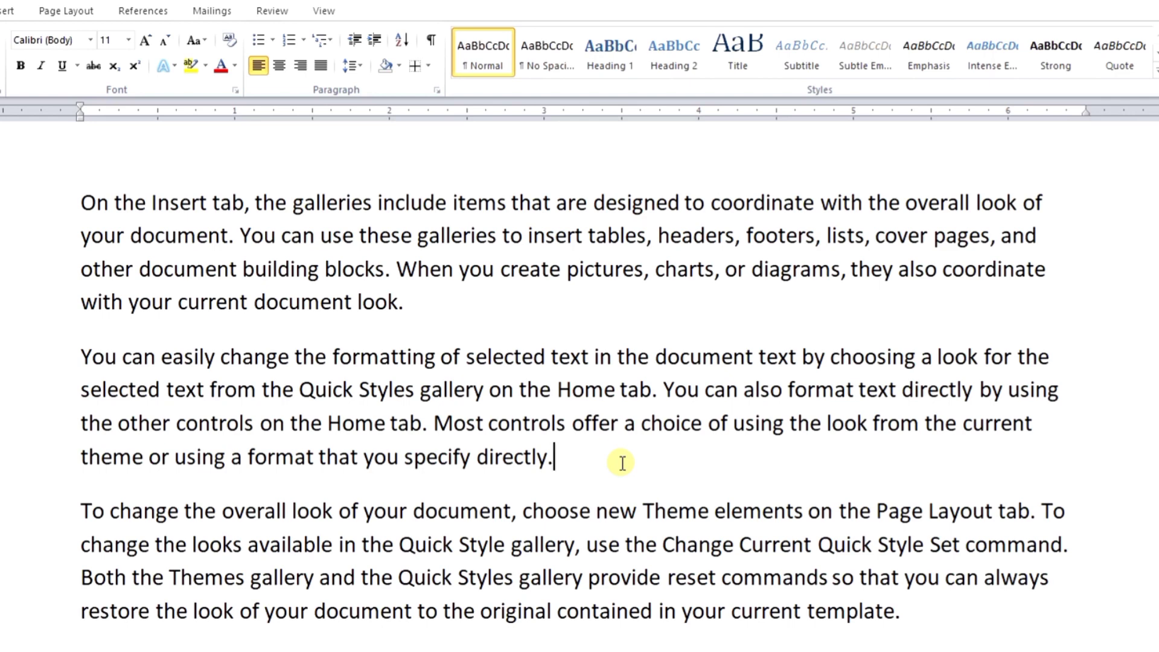
click(373, 204)
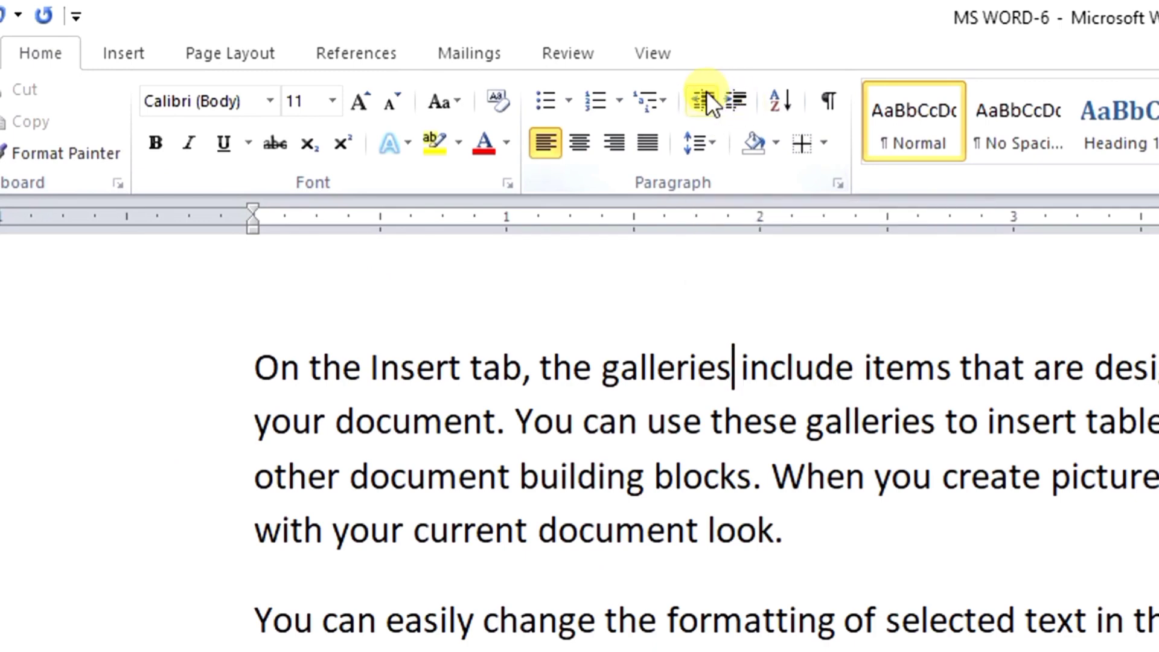
scroll(664, 453, down, 2)
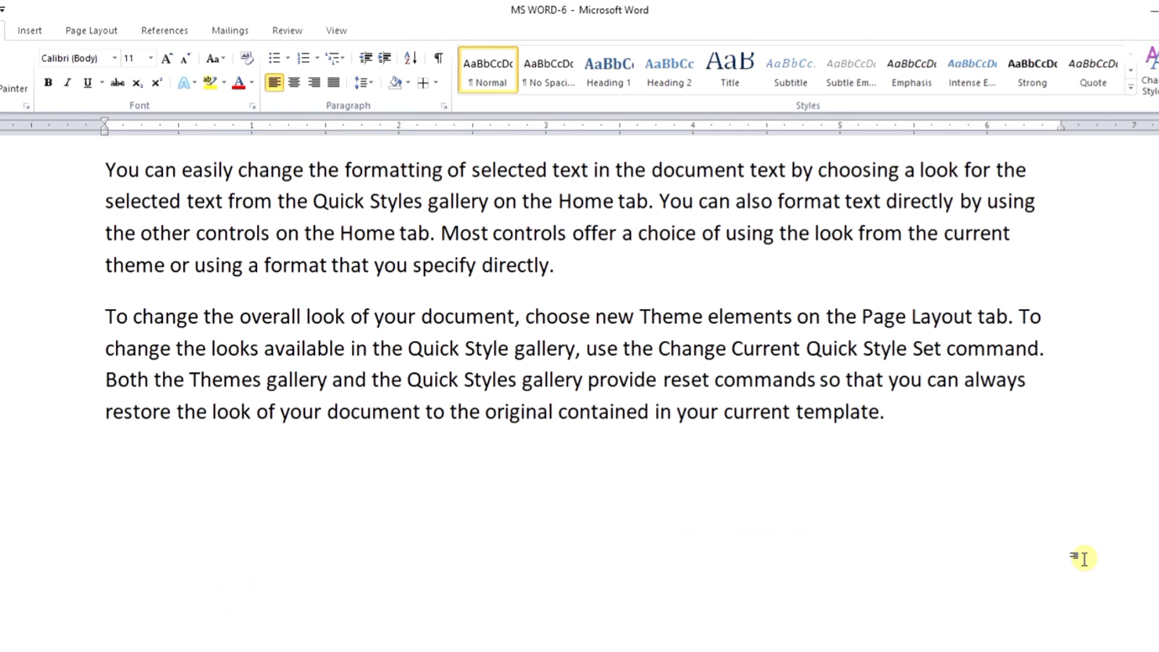
text(ASAS)
key(BackSpace)
key(BackSpace)
key(BackSpace)
key(BackSpace)
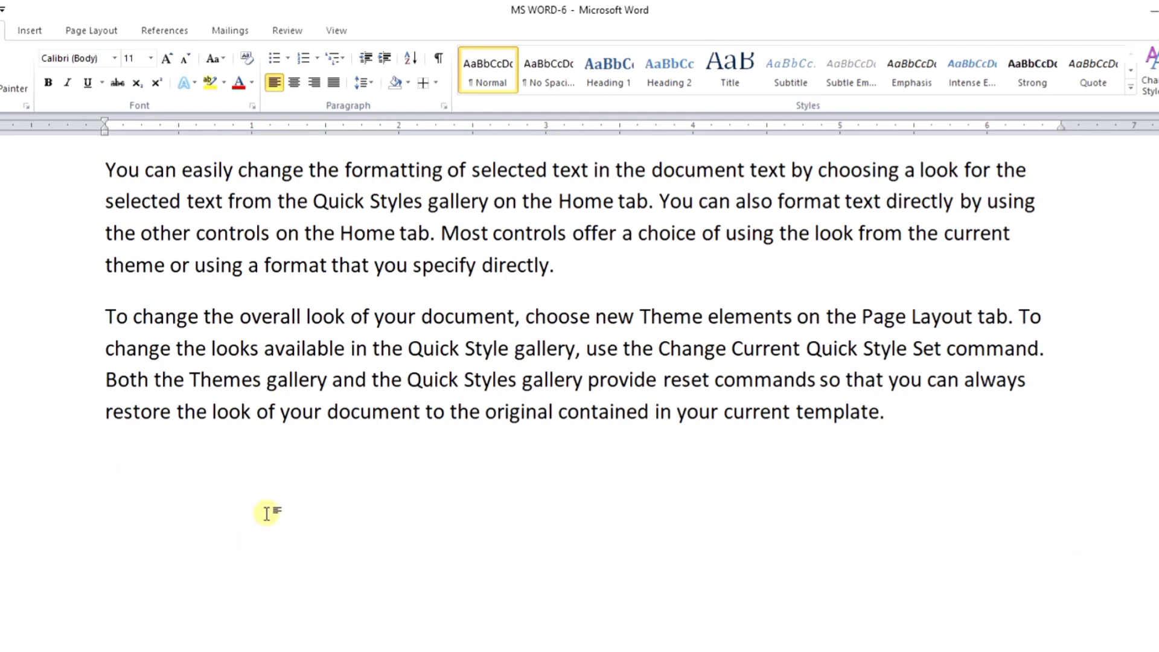
Step: Indent the empty line below the third paragraph by two levels and enter JKSHDJFHSDJKFHJKSDHKJFDSFSDFSD on it
click(385, 60)
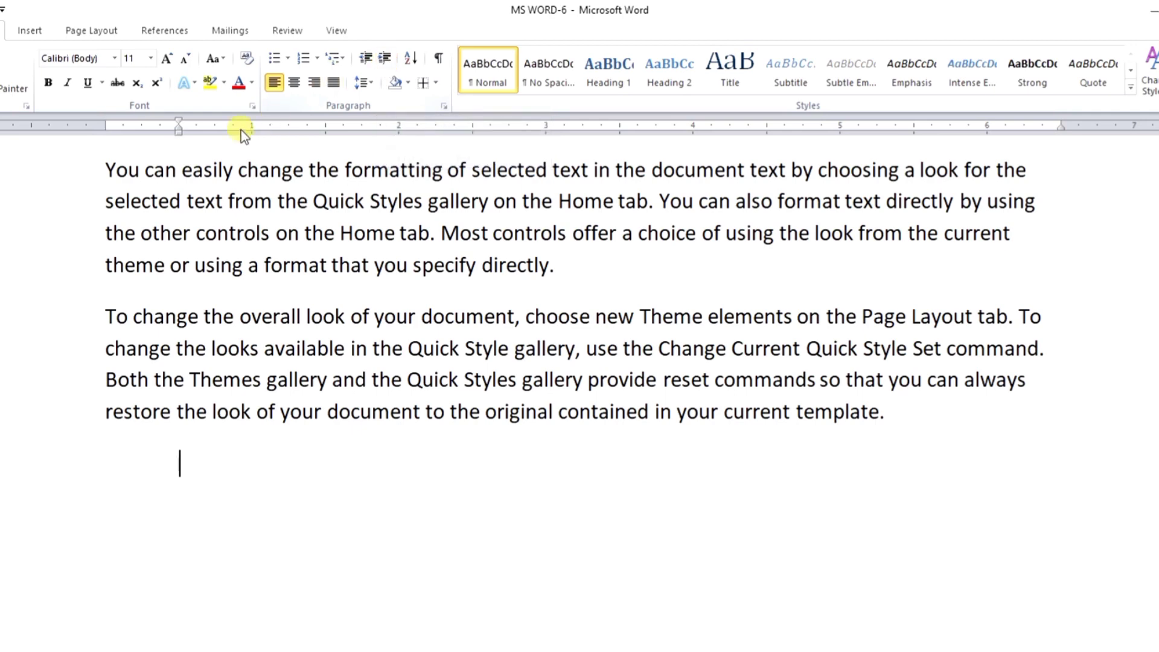
click(382, 65)
text(JKSHDJFHSDJKFHJKSDHKJ)
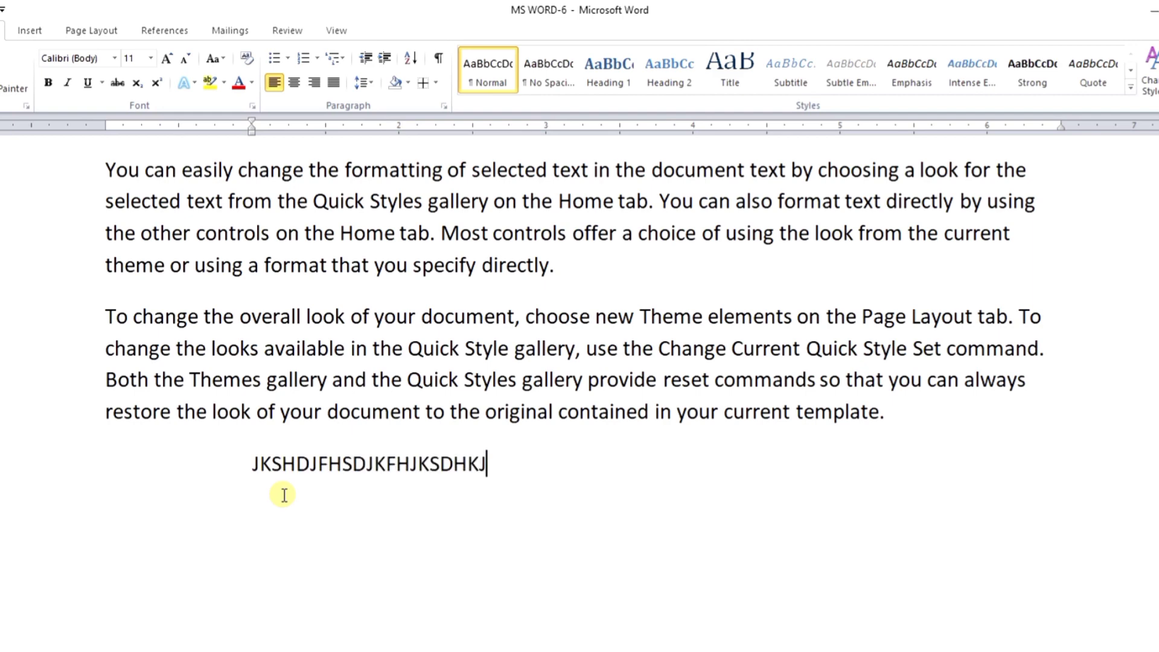
text(FDSFSDFSD)
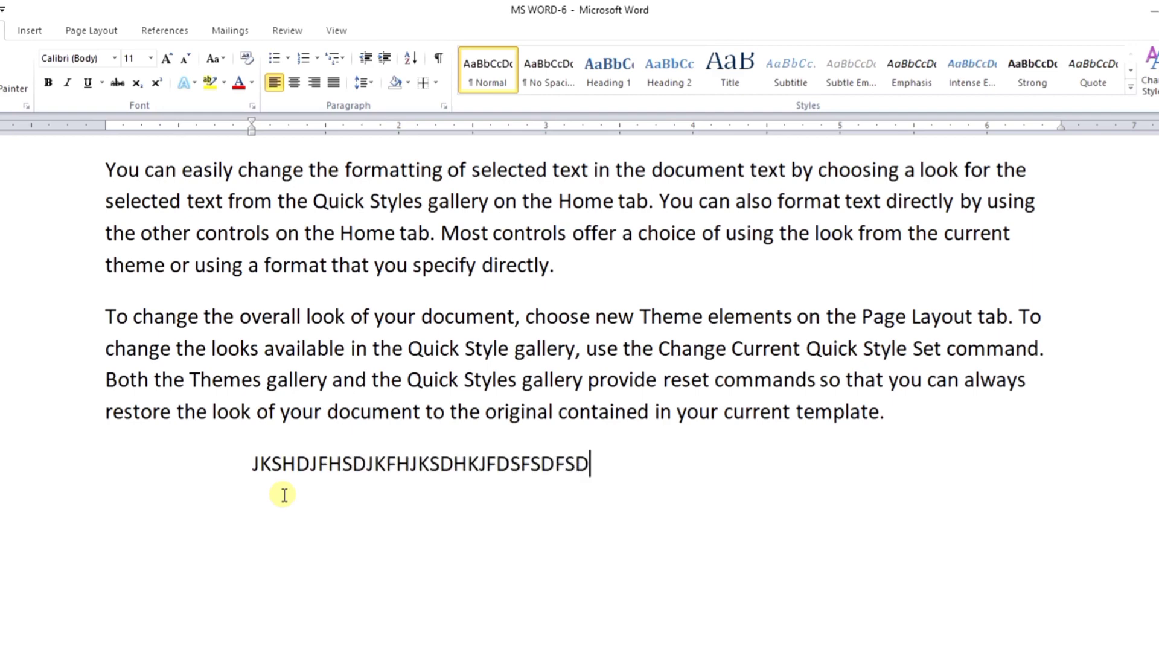
Step: Add three more indented lines reading SDFSDJFDJKSDFJSDFJSDHFS, HSDGFSDHGFSDJHGF and GFSHGDFJSDGJFGSDJHFGJS
key(Return)
text(SDFSDJFDJKSDFJSDFJSDHFS)
key(Return)
text(HSDGFSDHGFSDJHGF)
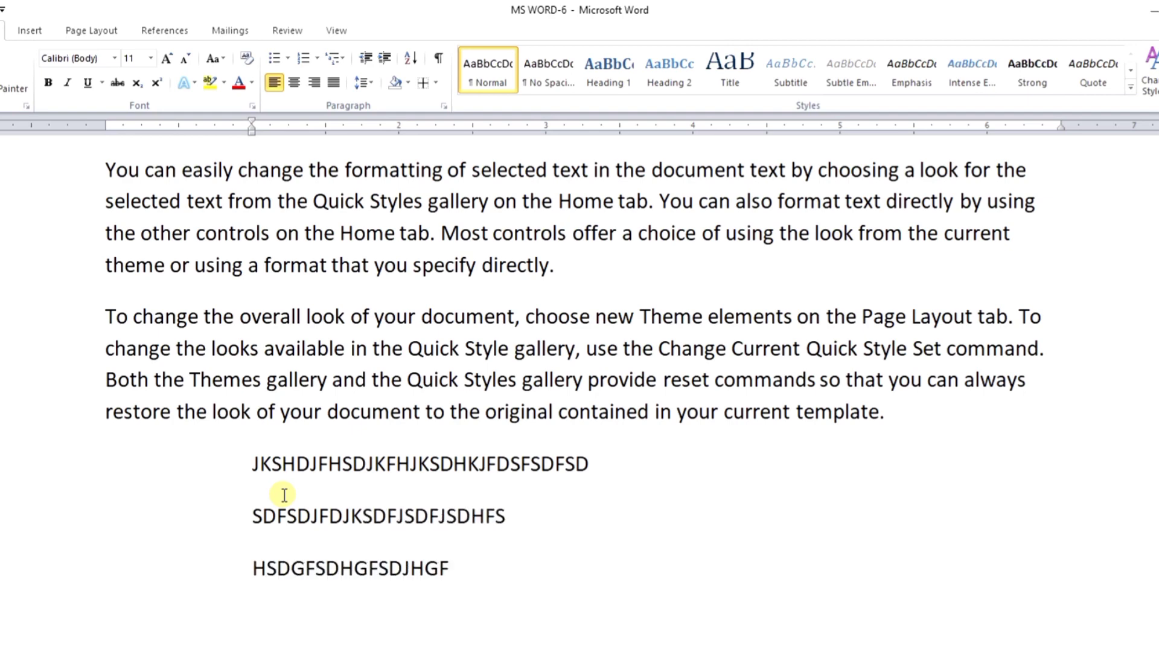
key(Return)
text(GFSHGDFJSDGJFGSDJHFGJS)
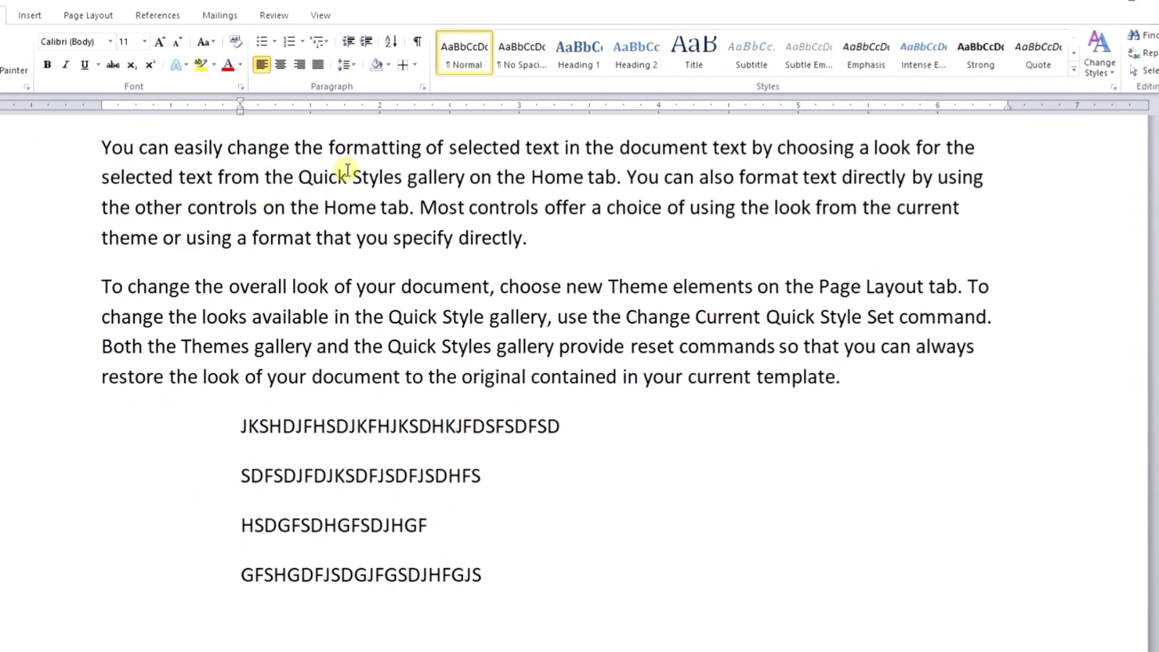
Step: Remove the indent of a new empty line below the sample lines and increase it again by seven levels
click(349, 44)
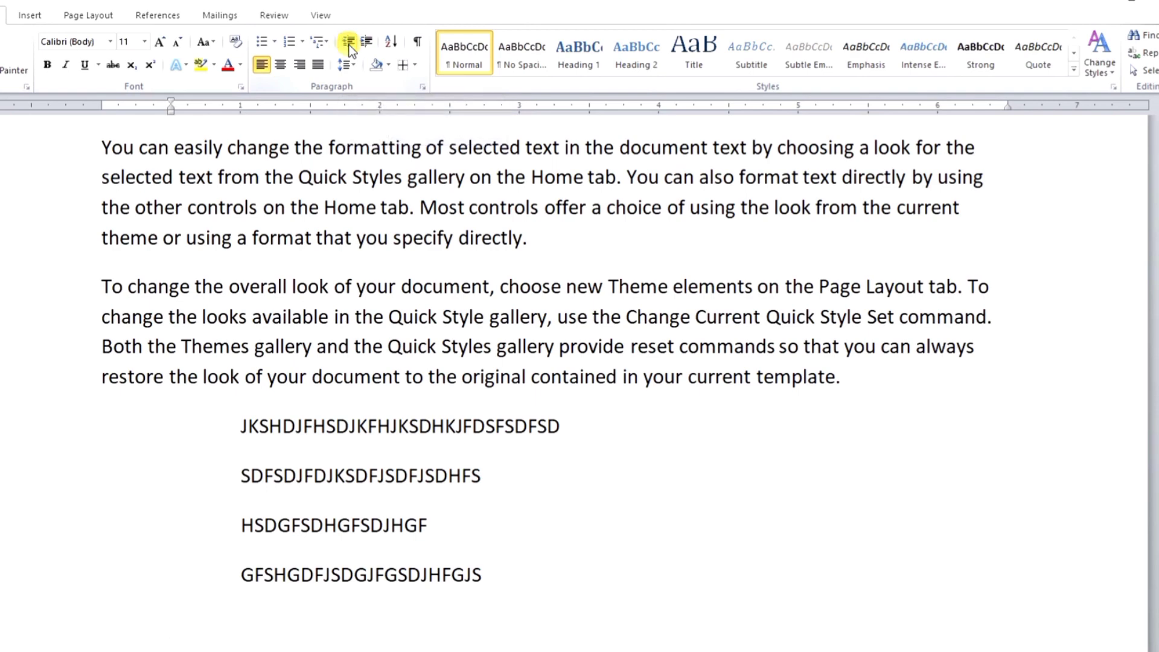
click(349, 44)
click(369, 46)
click(369, 46)
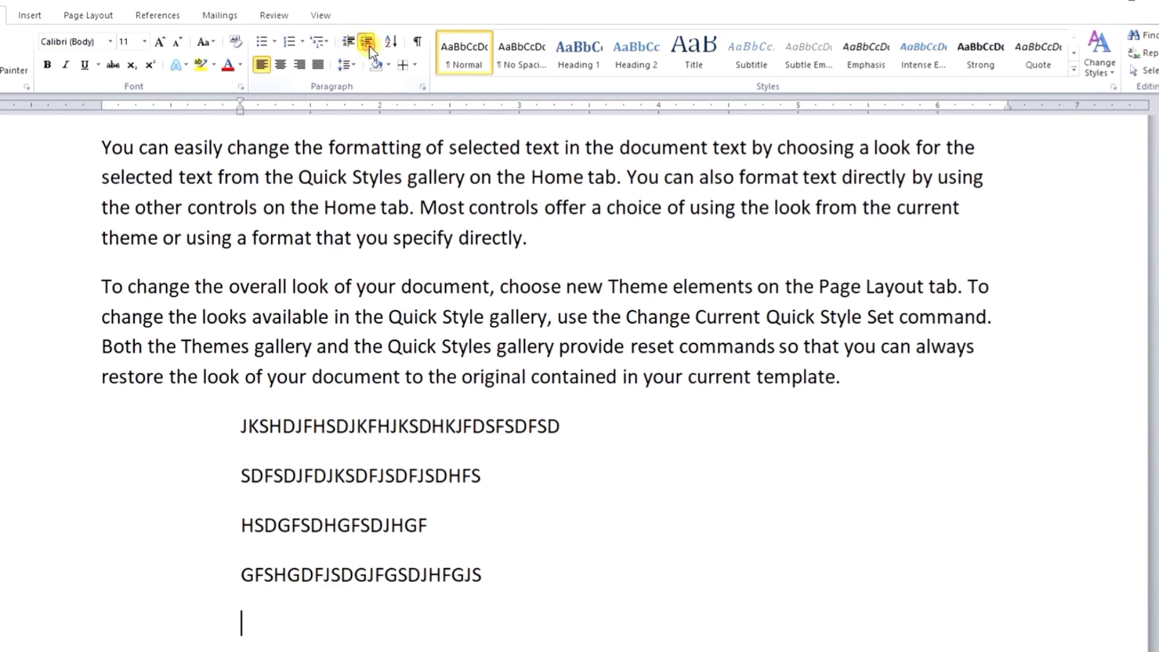
click(370, 46)
click(369, 46)
click(370, 46)
click(370, 46)
click(370, 45)
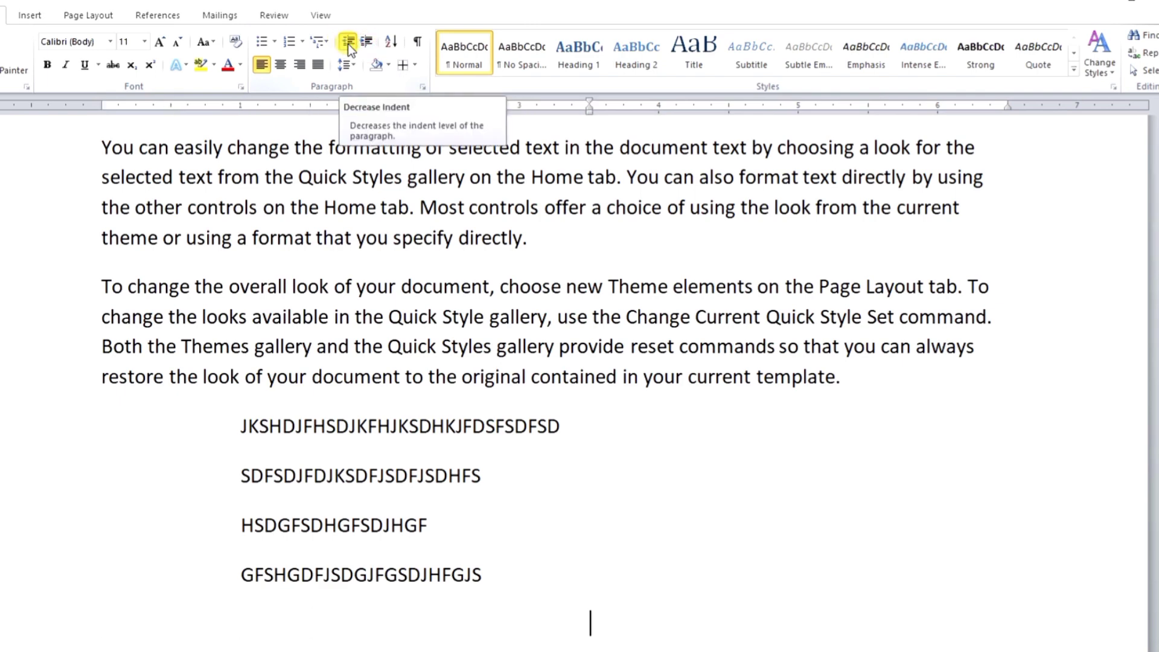
Step: Decrease the empty line's indent level by level until it sits at the left margin
click(348, 44)
click(348, 44)
click(348, 44)
click(348, 43)
click(348, 43)
click(348, 43)
click(347, 44)
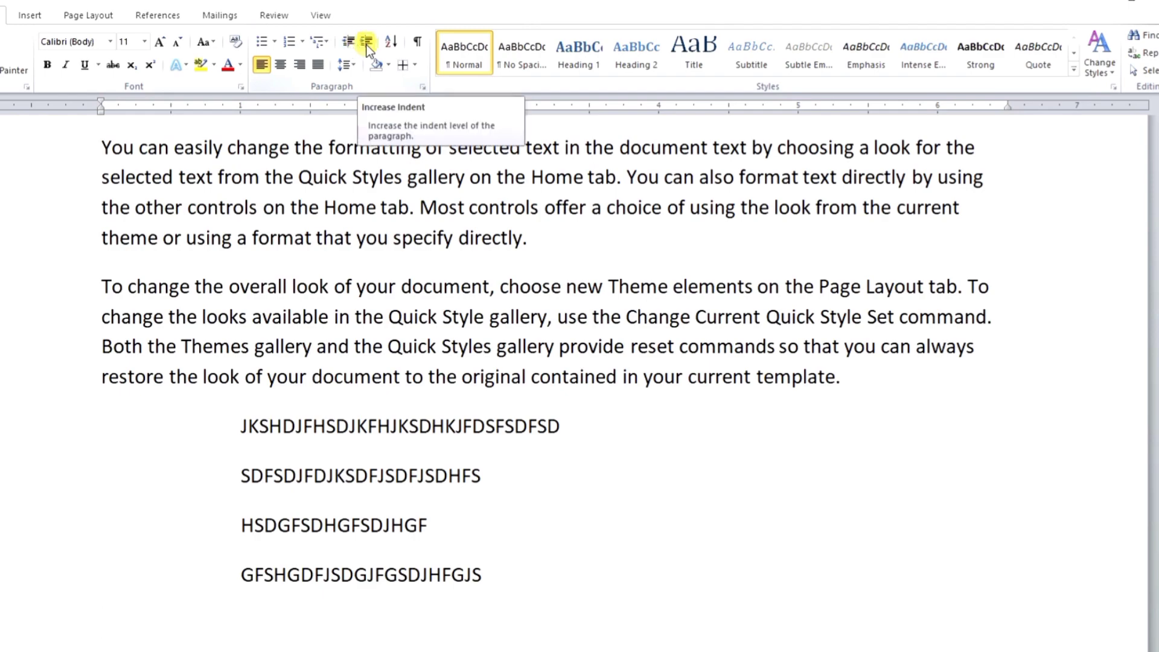
click(348, 44)
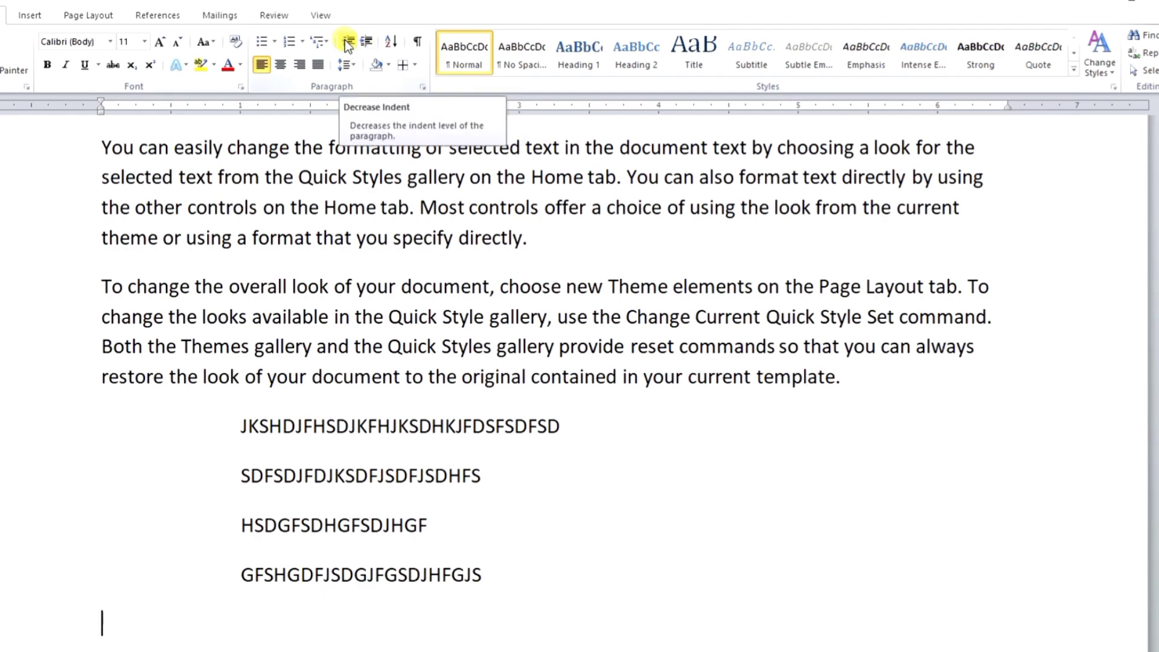
click(392, 43)
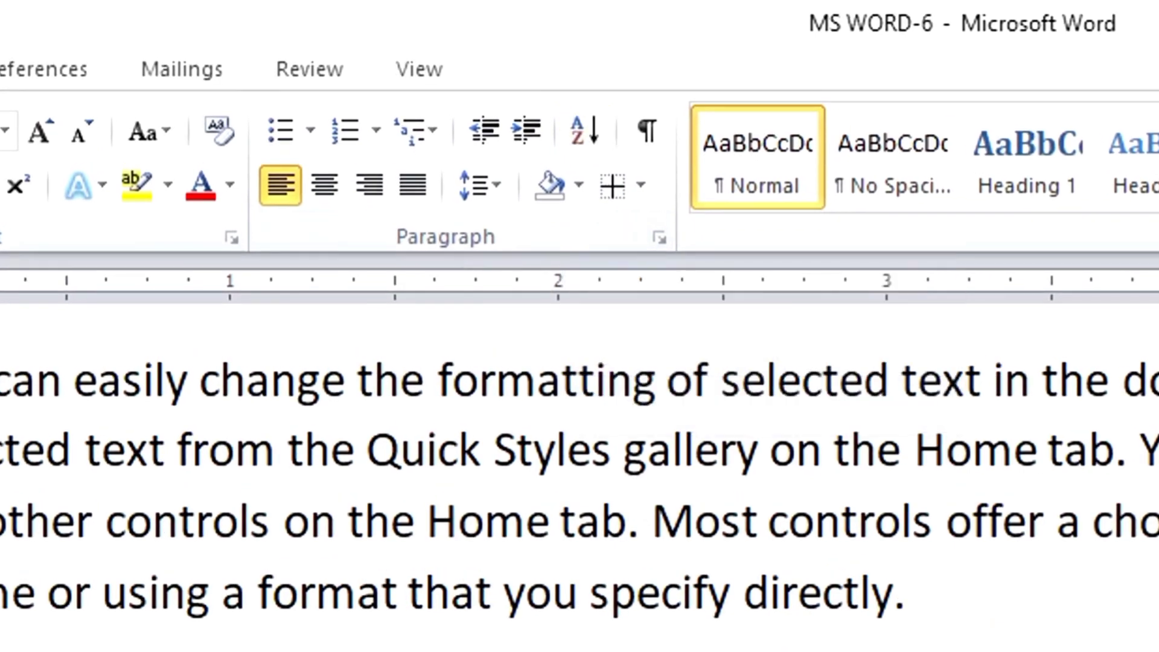
Step: Enter a list of eight first names in capitals, one per line, below the indented sample lines
scroll(579, 471, down, 10)
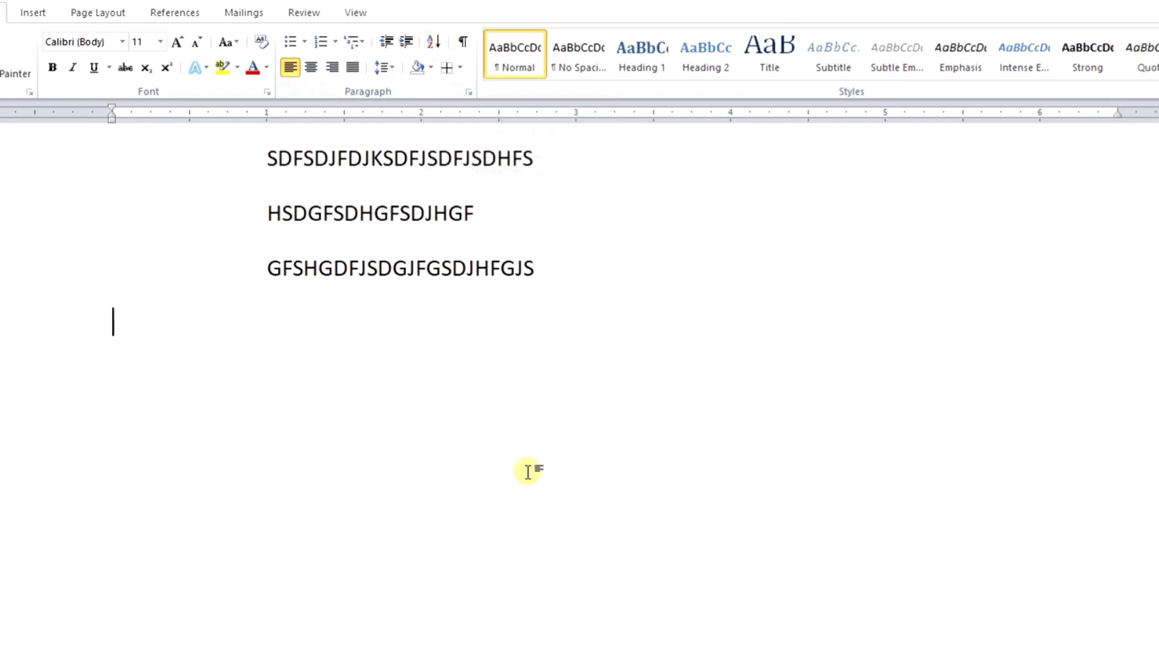
text(ROHAN)
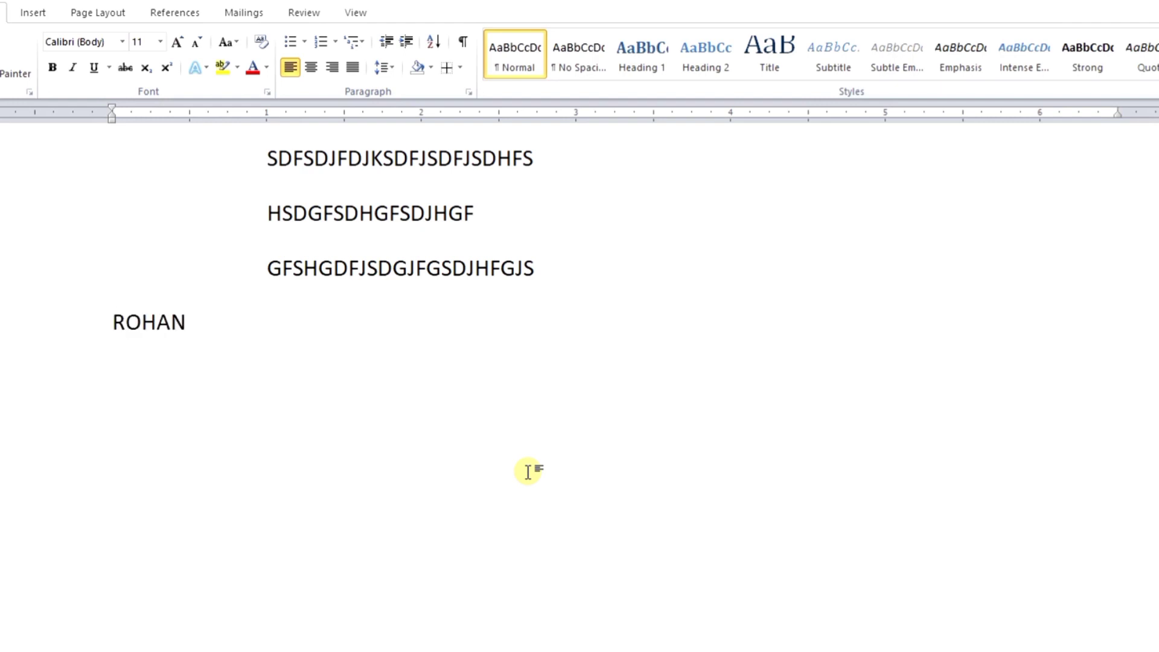
key(Return)
text(MOHAN)
key(Return)
text(AMIT)
key(Return)
text(BABITA)
key(Return)
text(CHANDER)
key(Return)
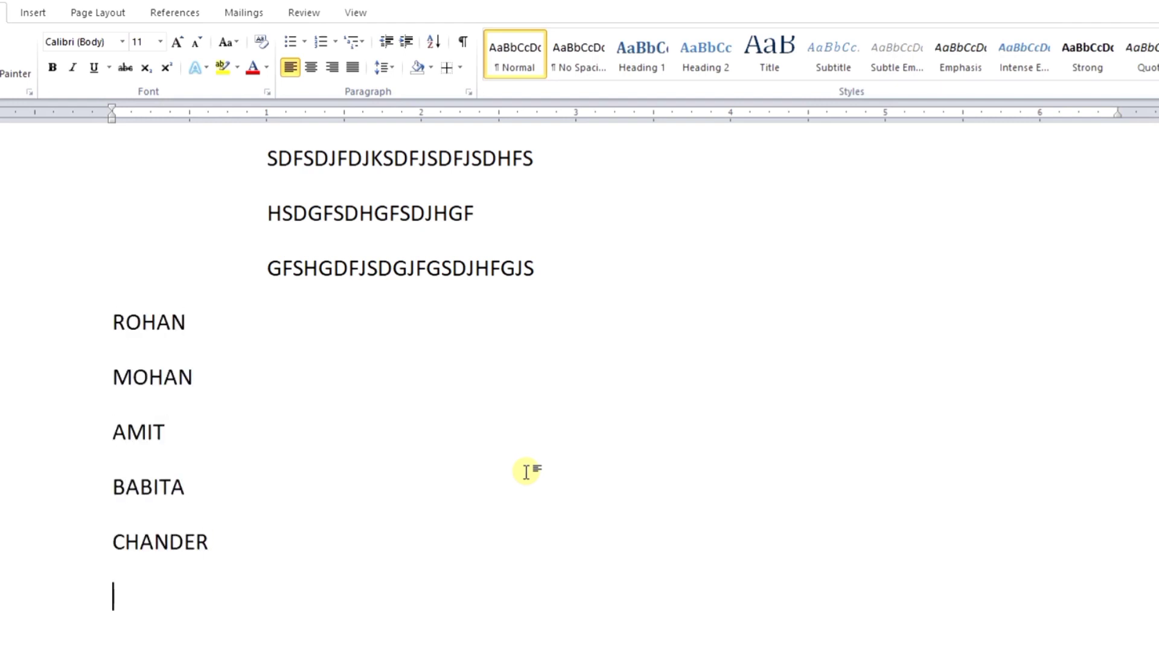
text(FARHAAN)
key(Return)
text(GOTAM)
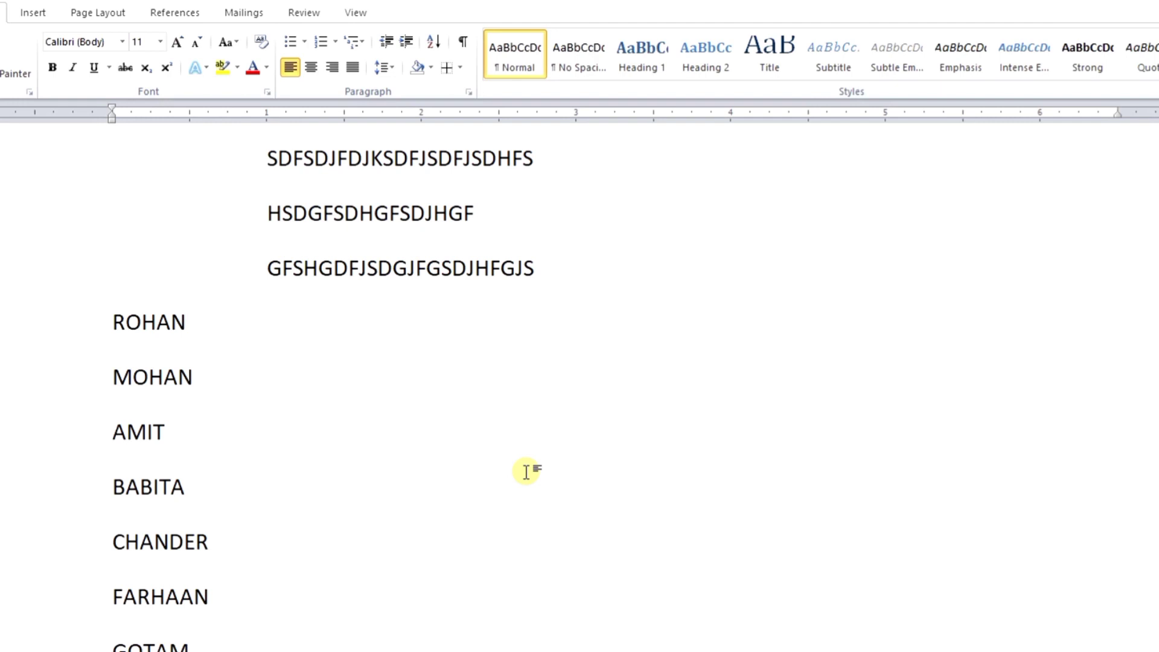
Step: Sort the whole list of names by paragraphs as text in ascending order
scroll(526, 471, down, 1)
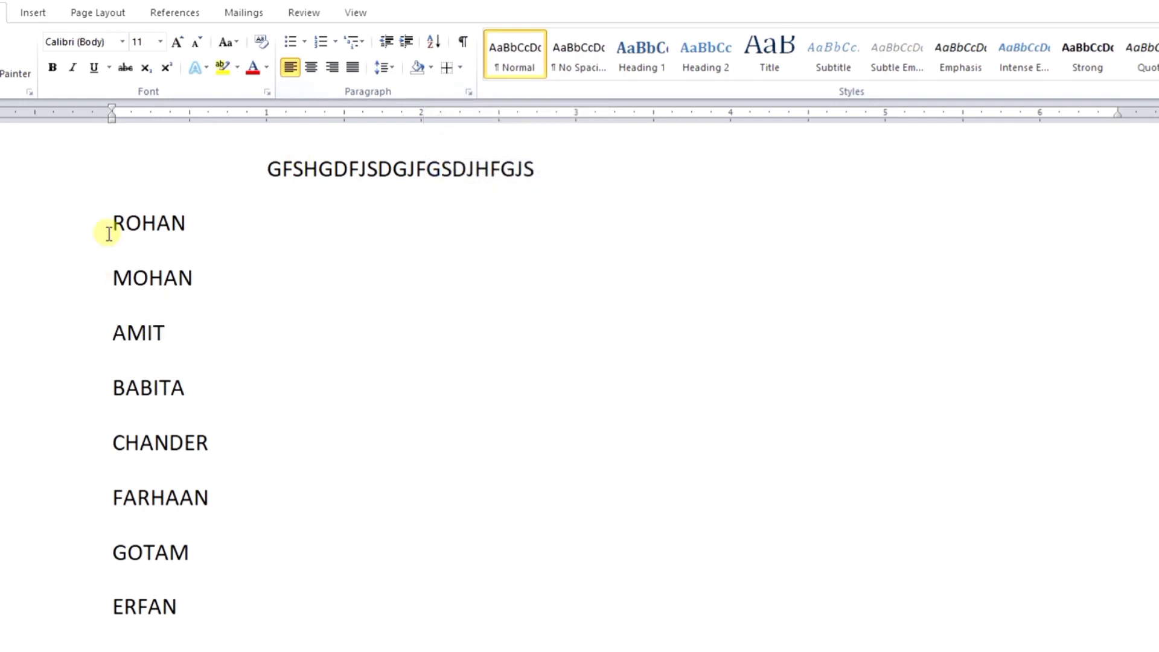
drag(111, 220, 280, 600)
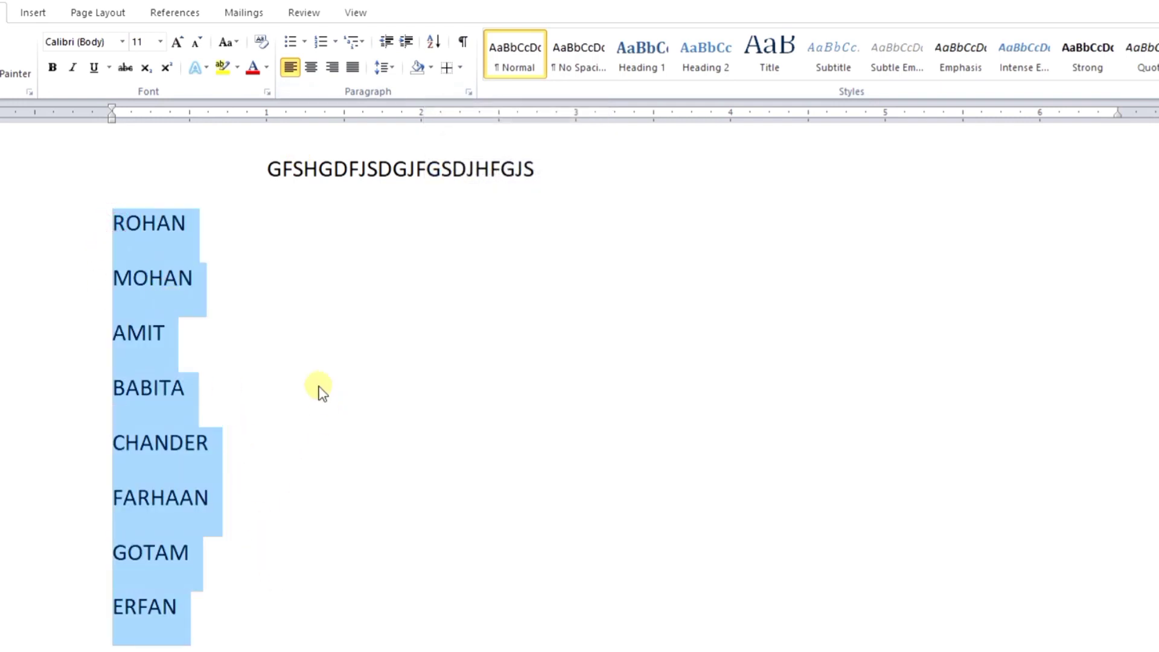
click(434, 44)
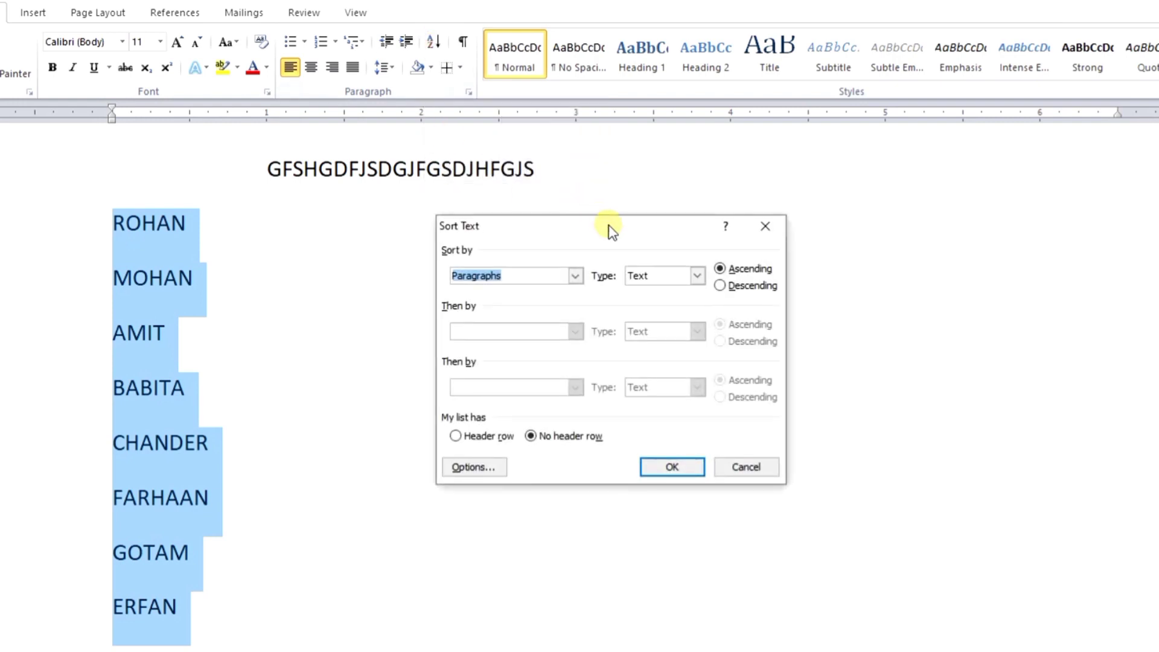
drag(611, 231, 571, 199)
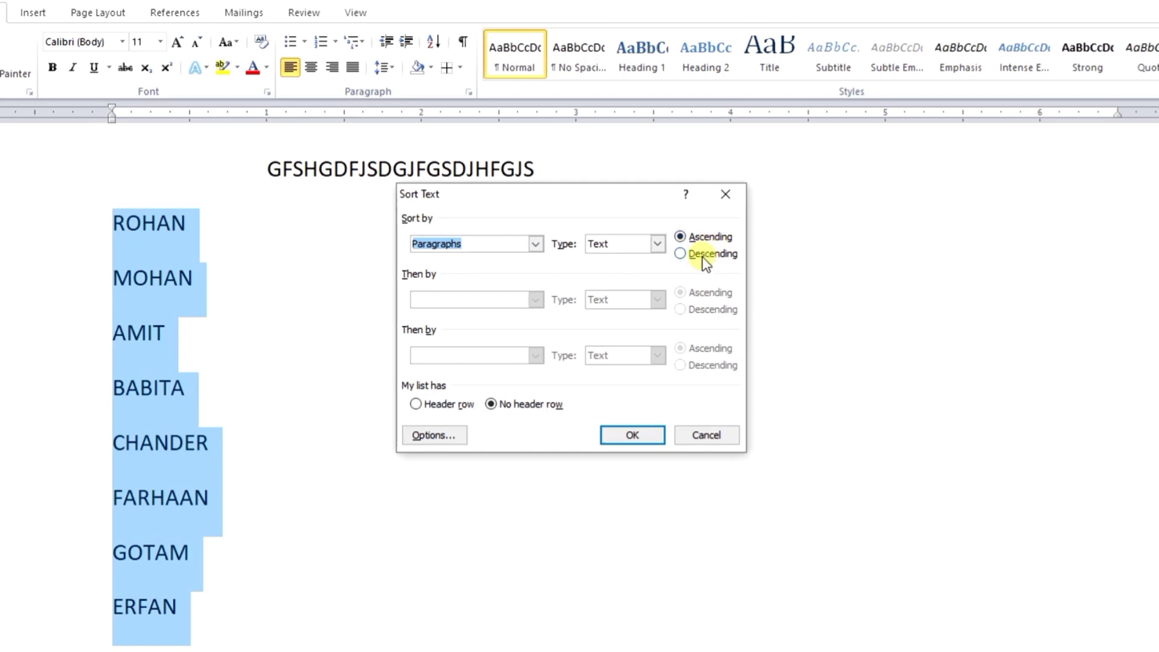
click(618, 443)
click(258, 218)
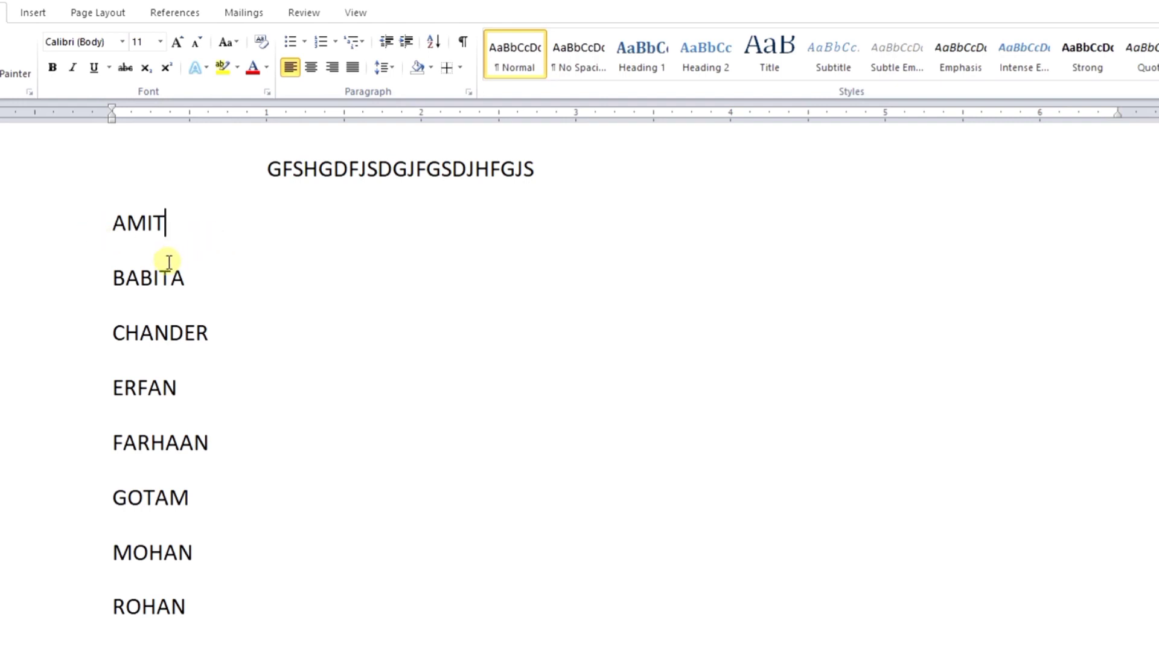
click(158, 332)
click(163, 391)
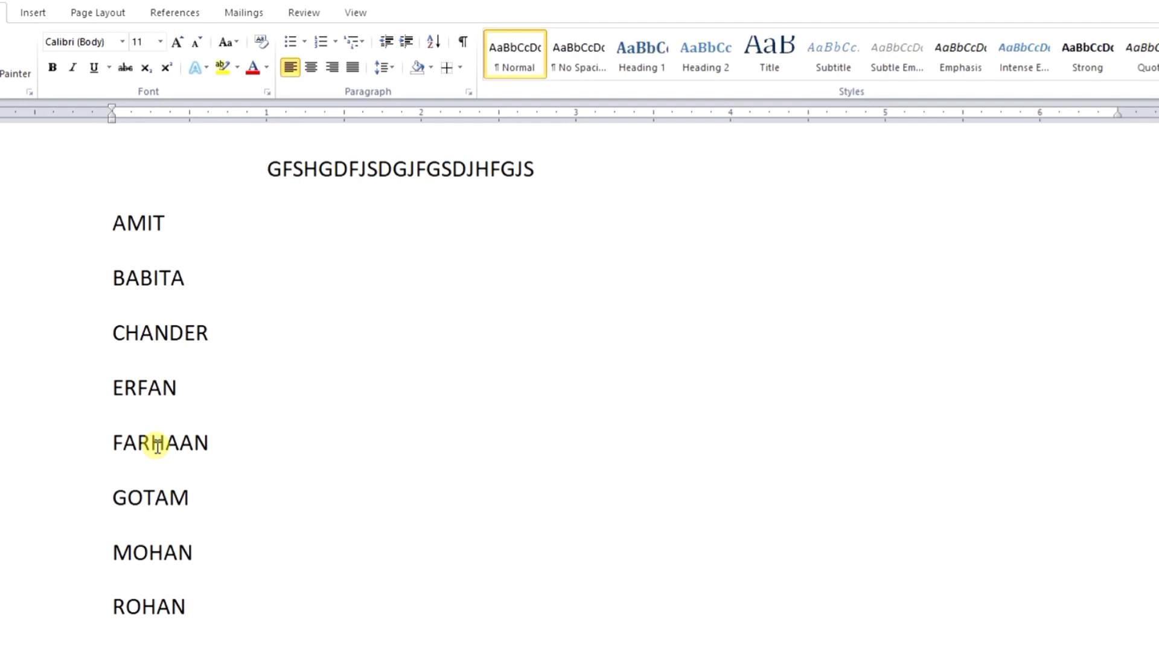
Step: Sort the whole list of names by paragraphs as text in descending order
click(119, 223)
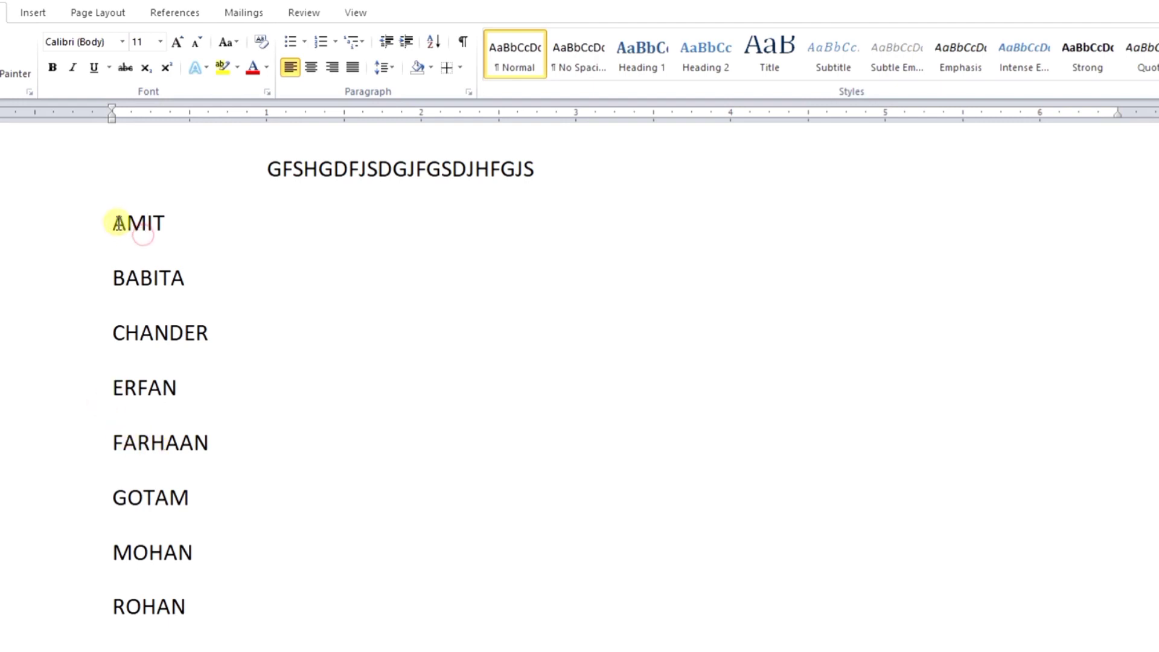
drag(119, 224, 282, 618)
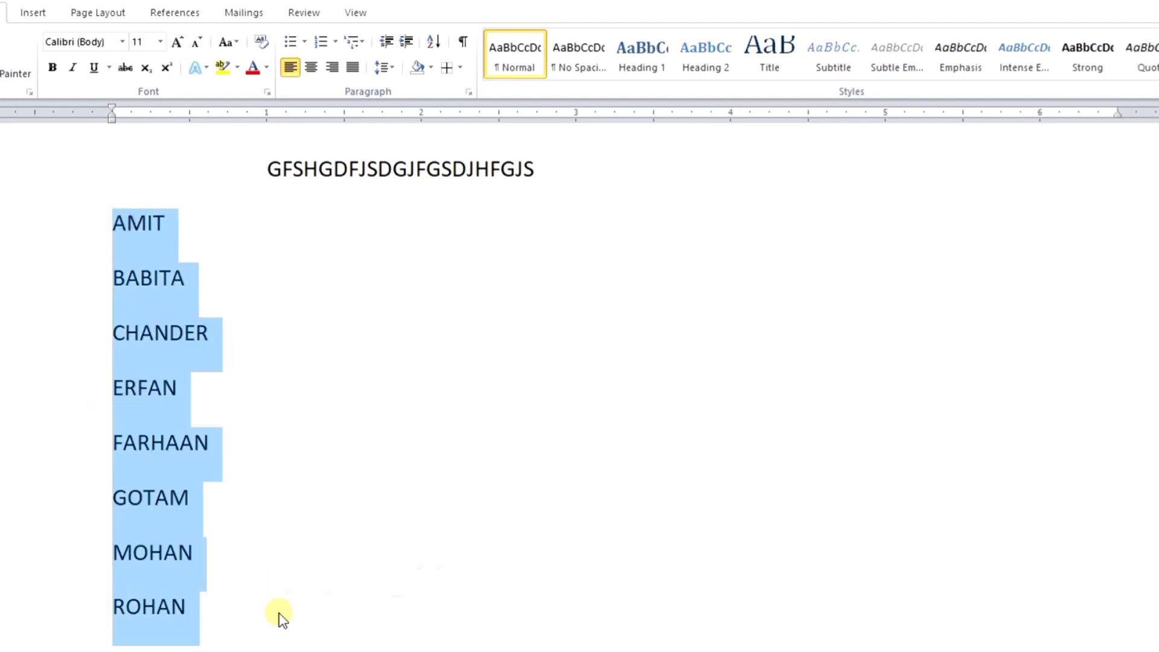
click(429, 43)
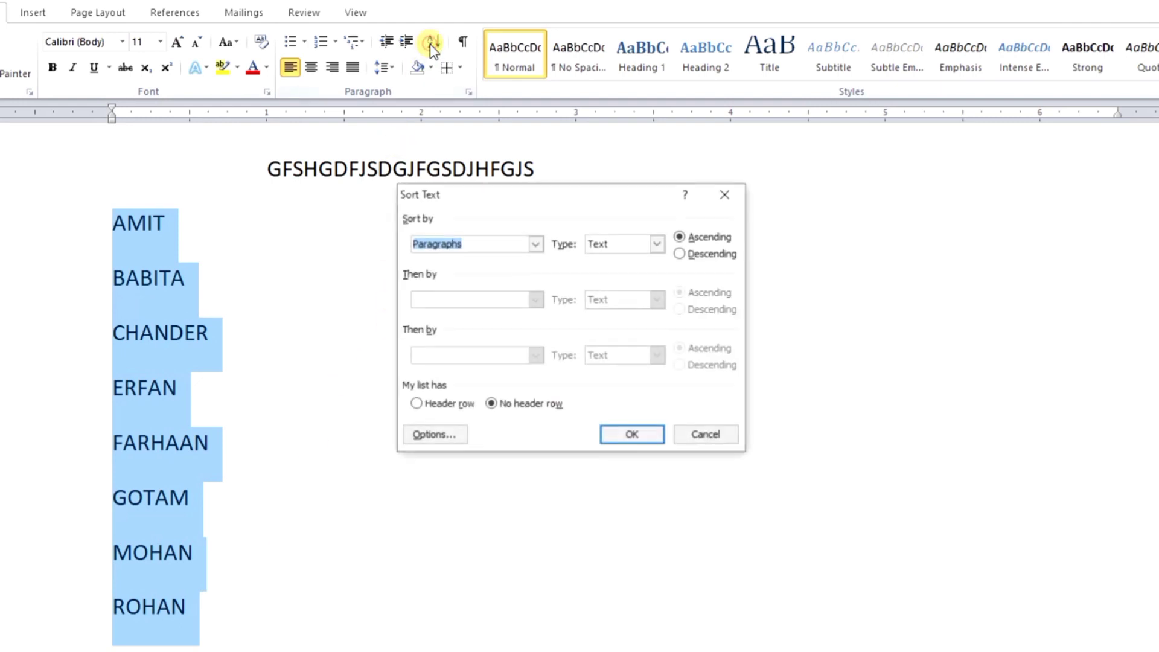
click(681, 254)
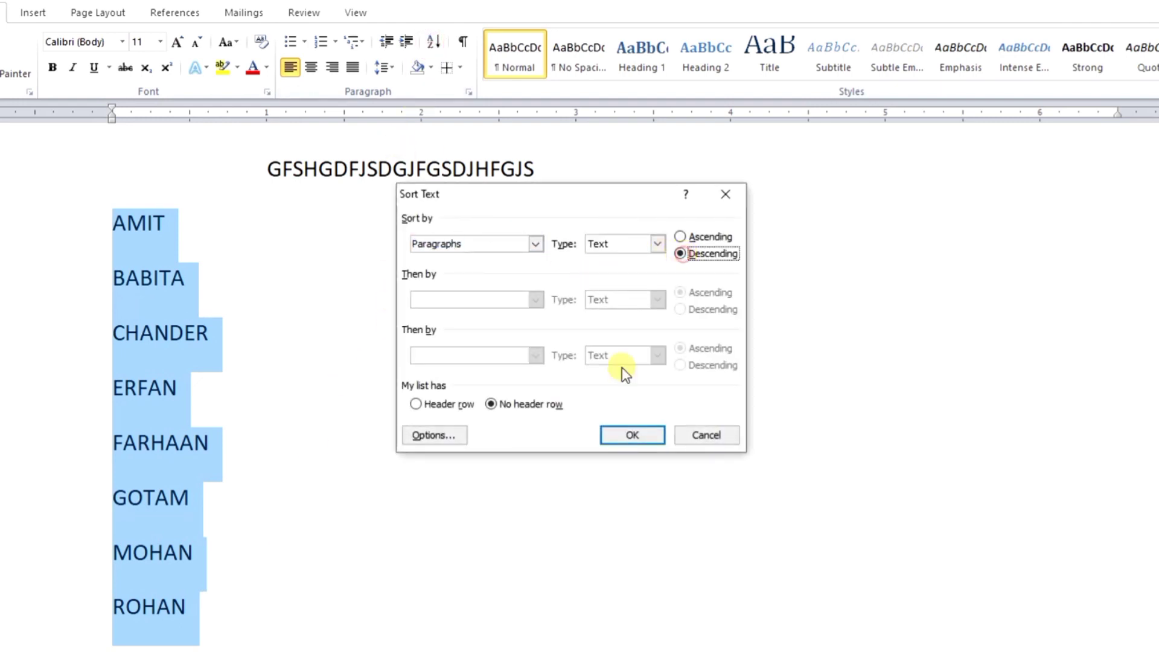
click(631, 434)
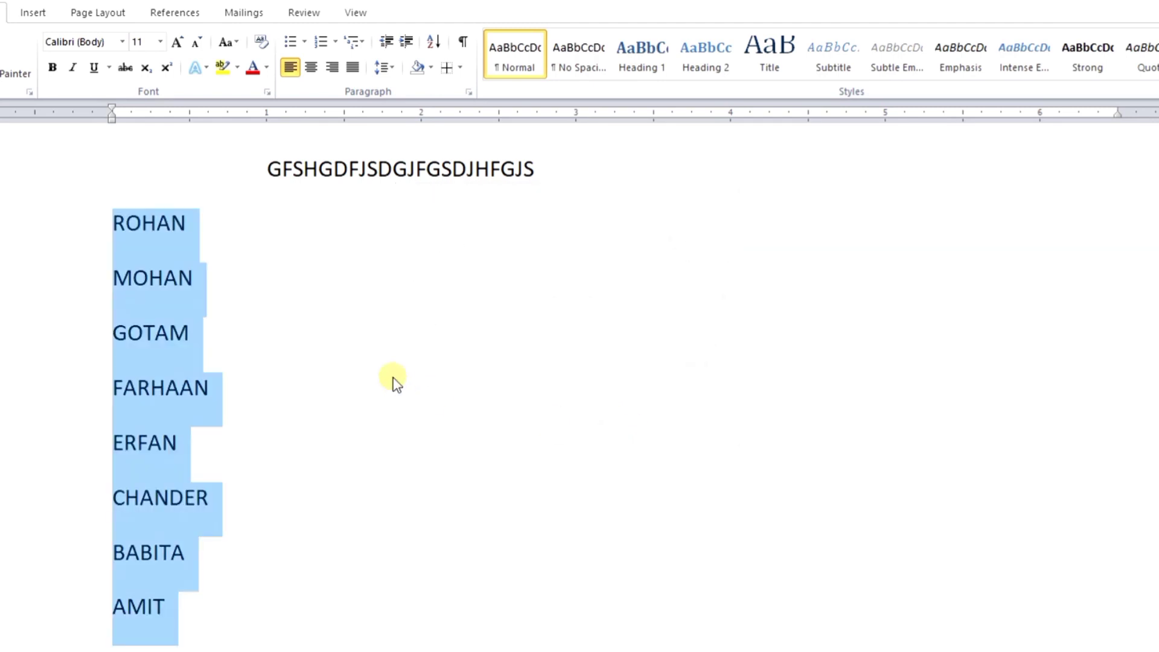
click(207, 605)
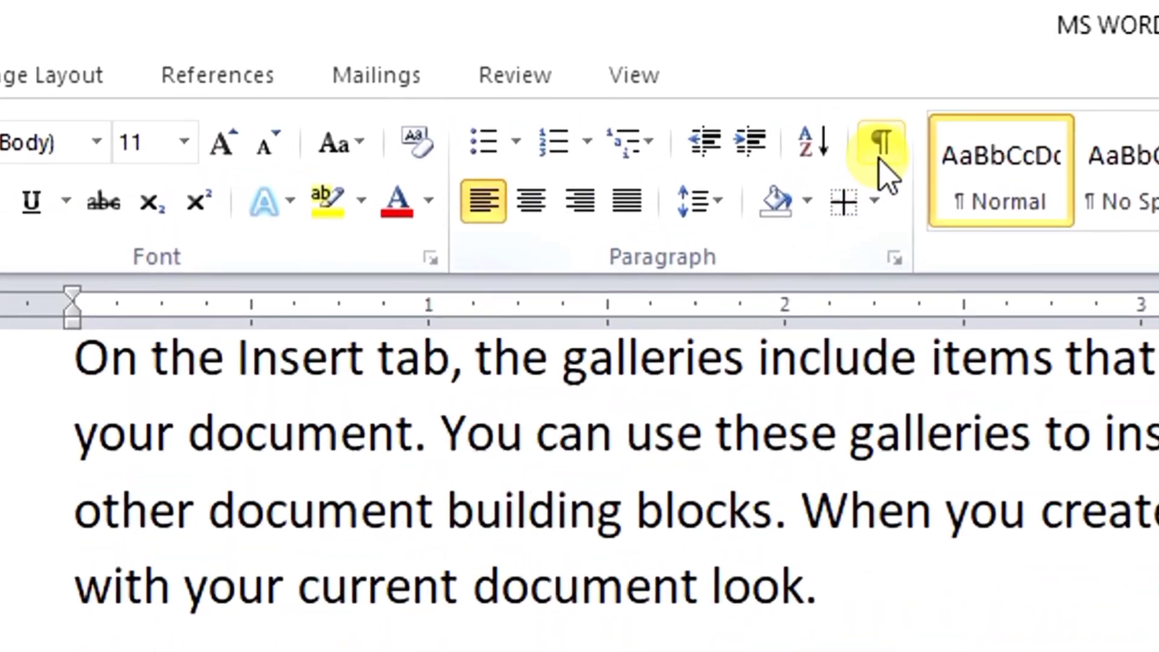
Step: Show the paragraph marks and hidden formatting symbols and review them throughout the document
click(892, 172)
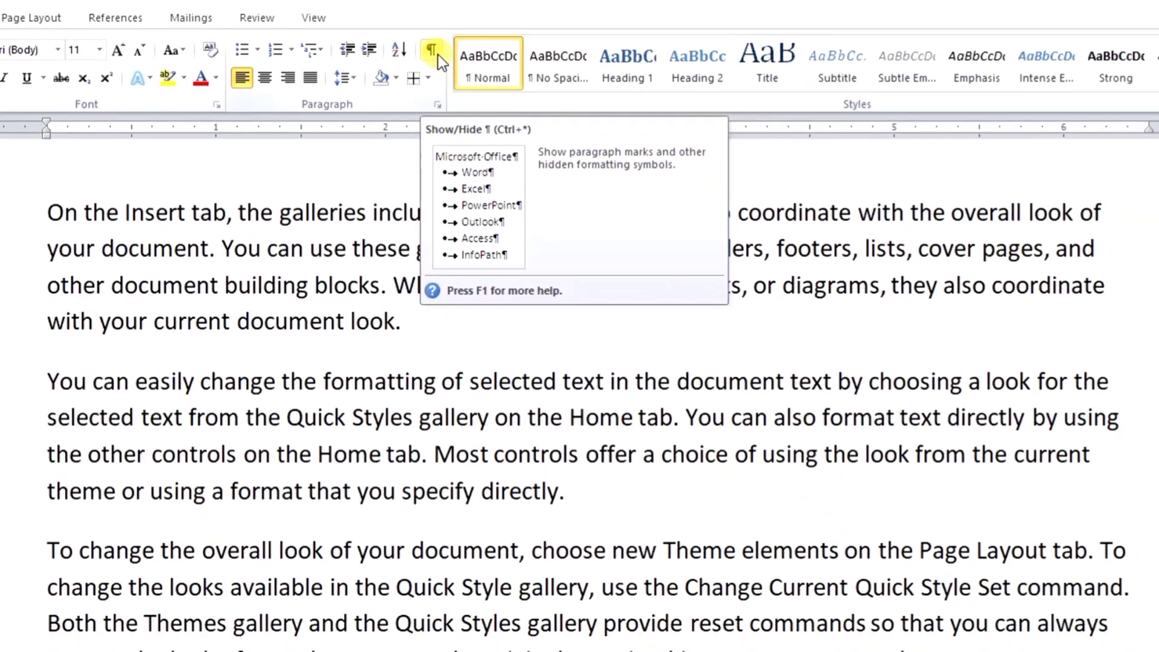
click(881, 143)
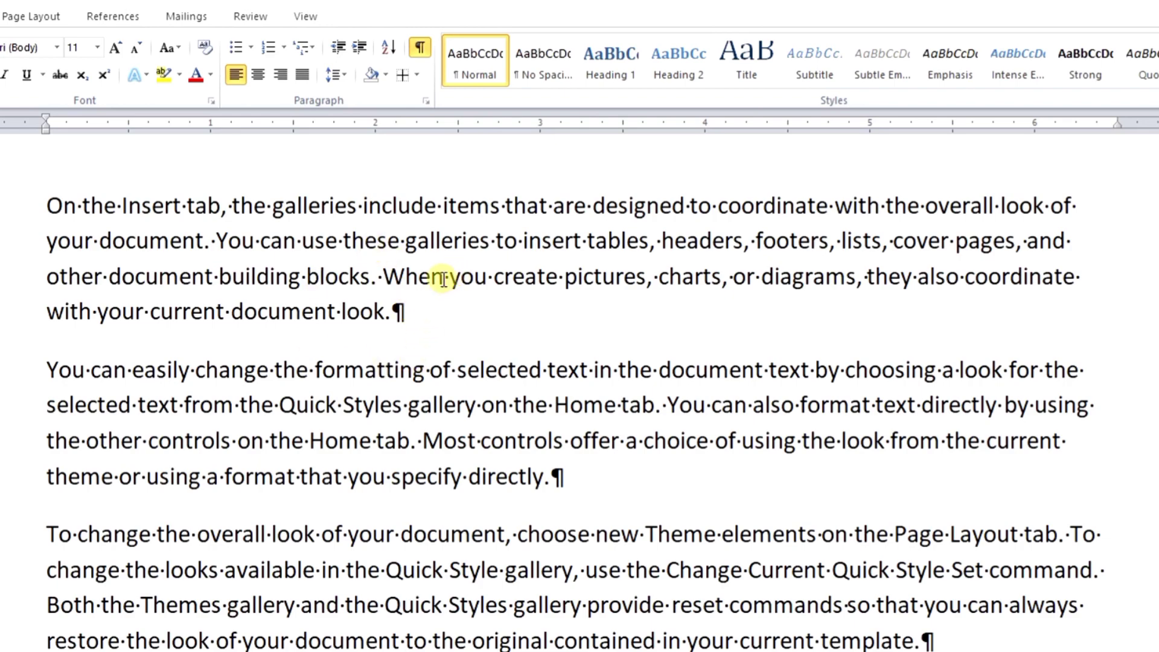
scroll(573, 392, down, 10)
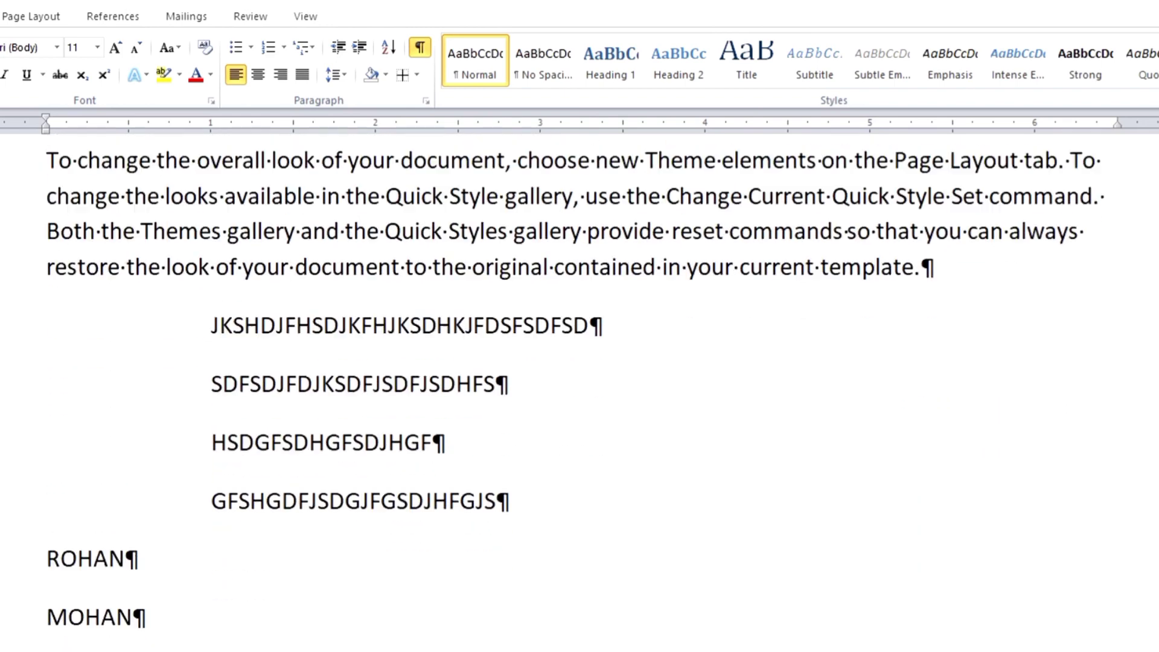
scroll(573, 392, down, 1)
scroll(574, 392, up, 4)
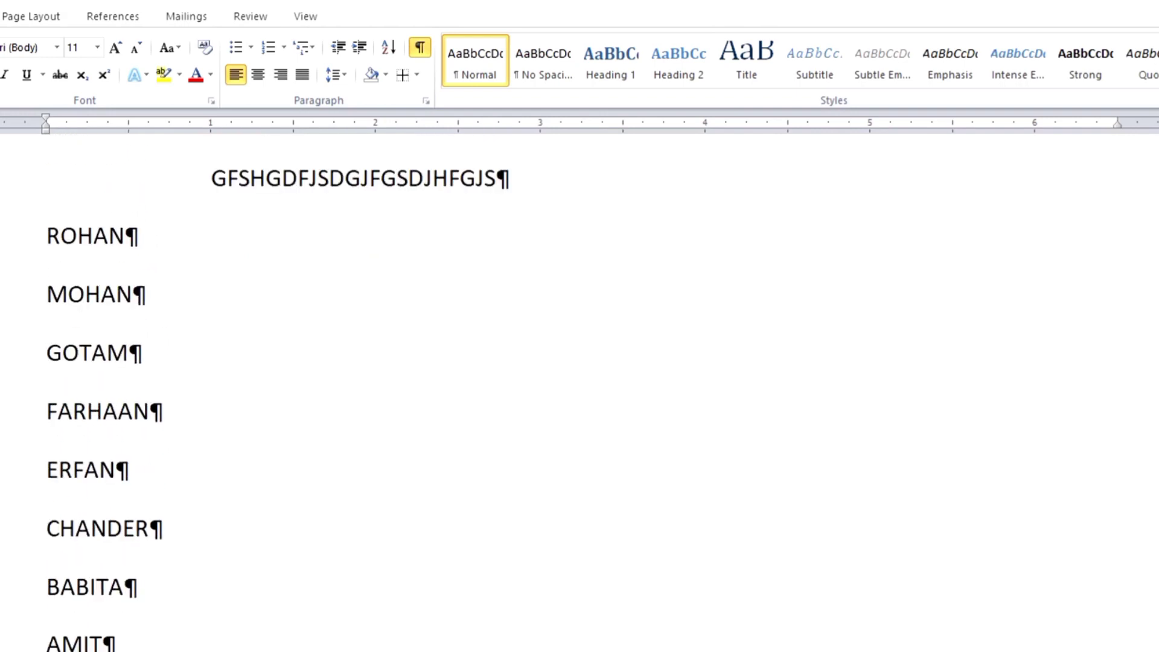
scroll(580, 386, up, 3)
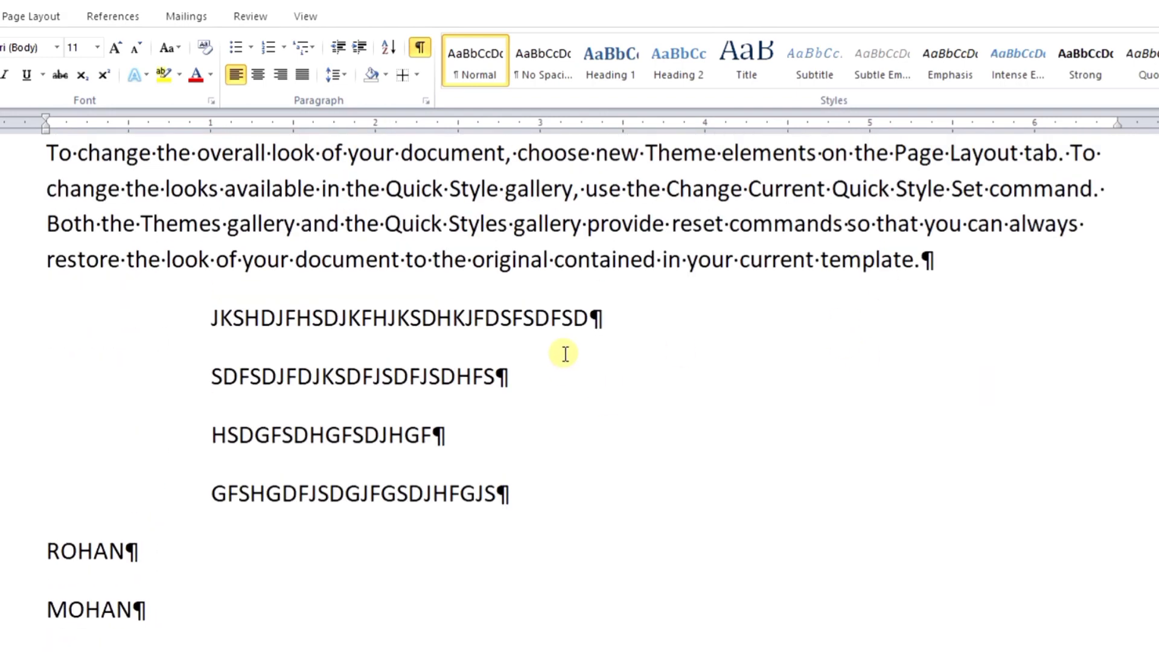
Step: Preview how the document would print, enlarging the page preview to 120%, and return to editing the document
scroll(890, 541, up, 4)
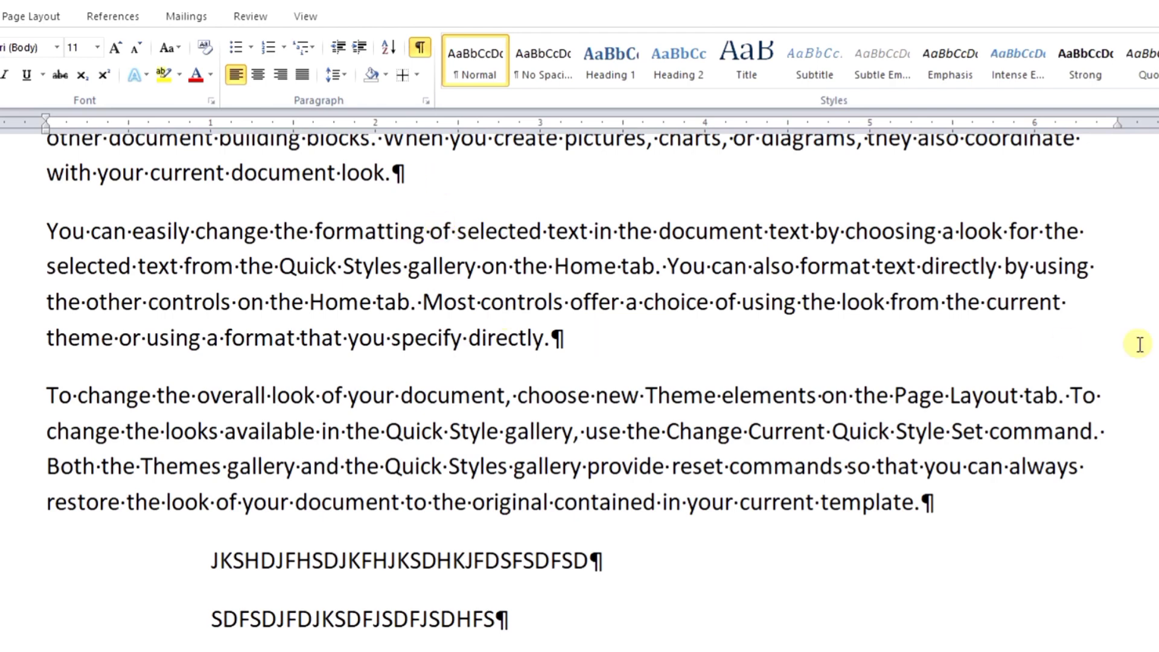
scroll(574, 386, up, 3)
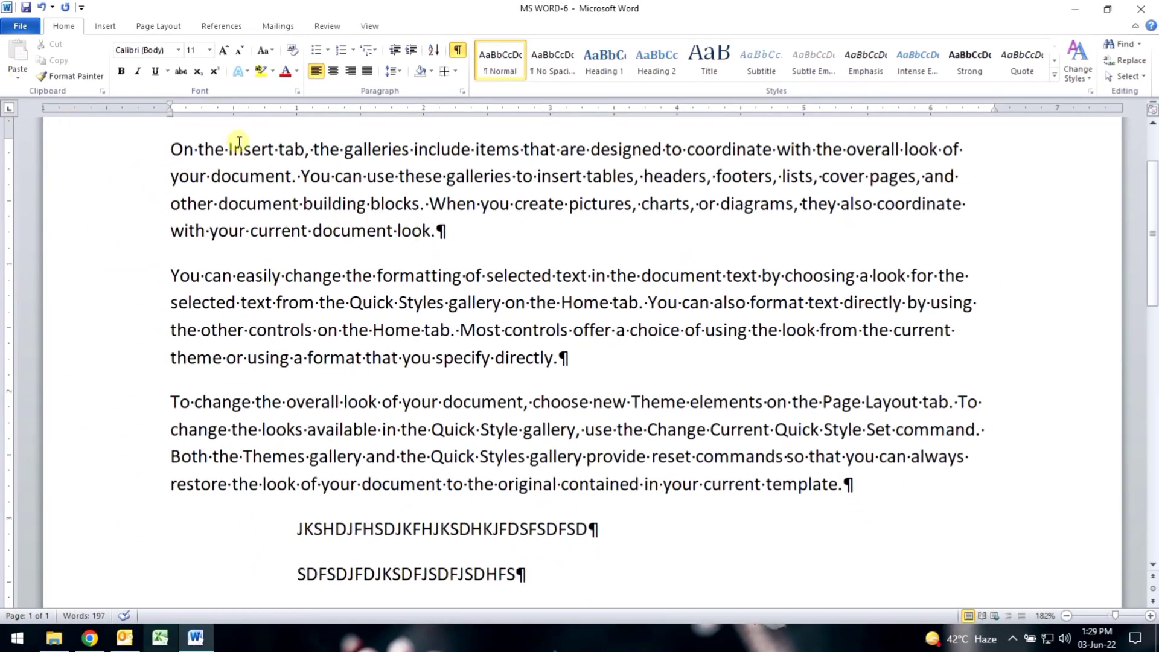
click(25, 28)
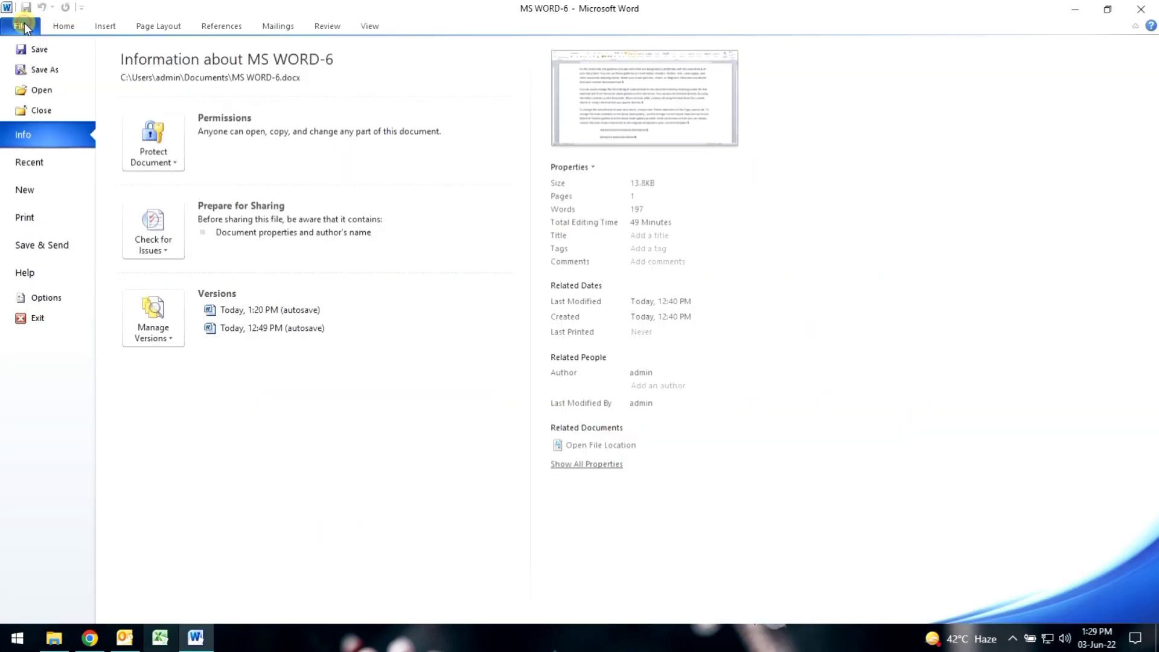
click(46, 221)
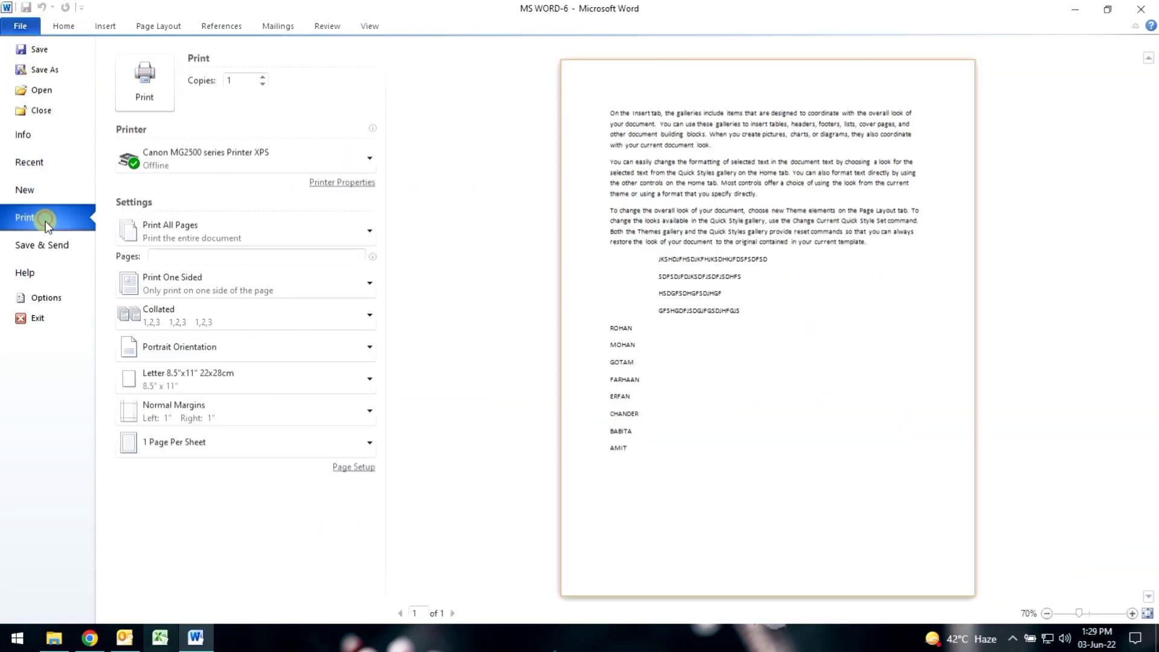
click(1133, 613)
click(1133, 613)
click(1132, 613)
click(1133, 614)
click(1132, 613)
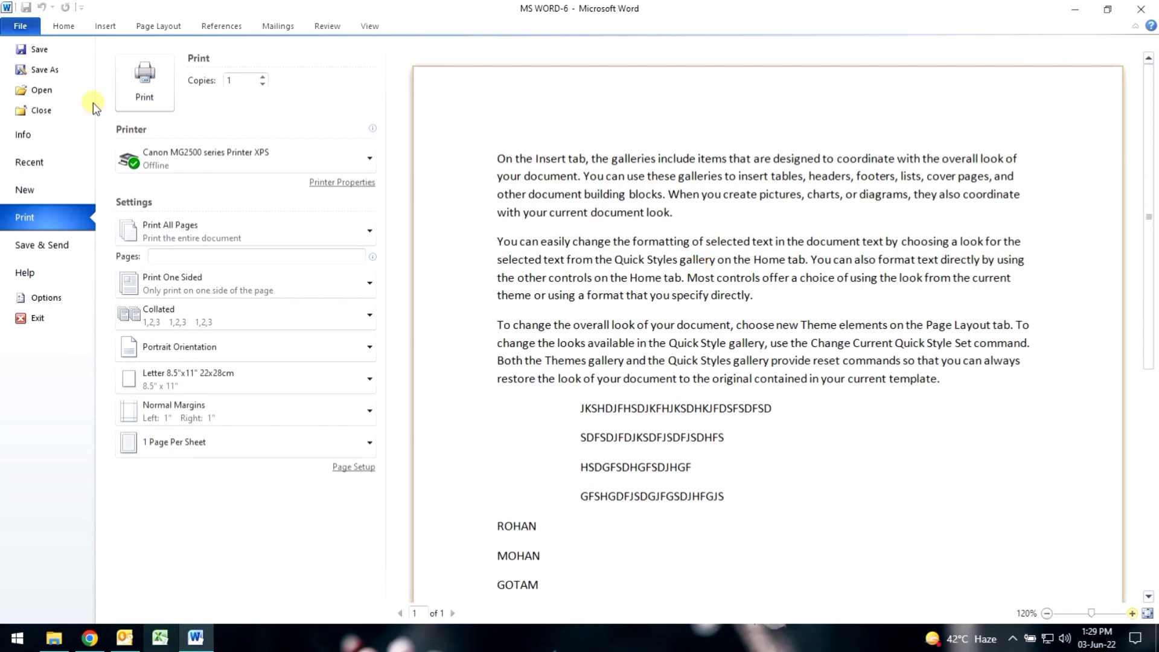
click(61, 26)
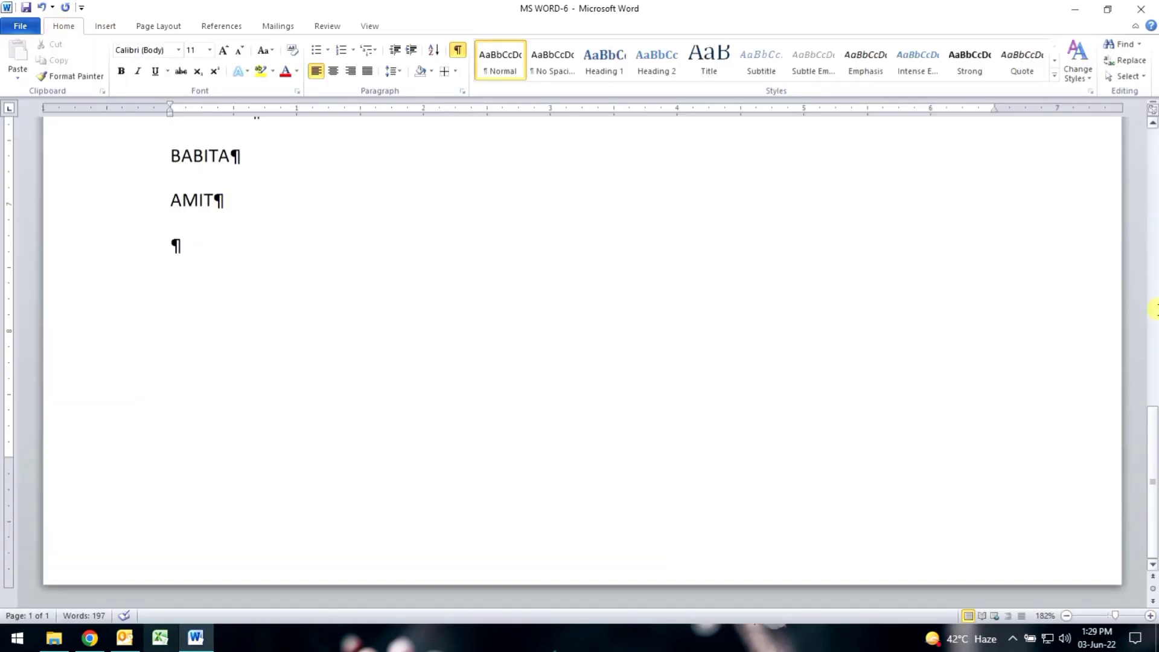
Step: Hide the formatting marks, show them once more for comparison, and leave them hidden
click(1154, 305)
drag(1154, 304, 1155, 242)
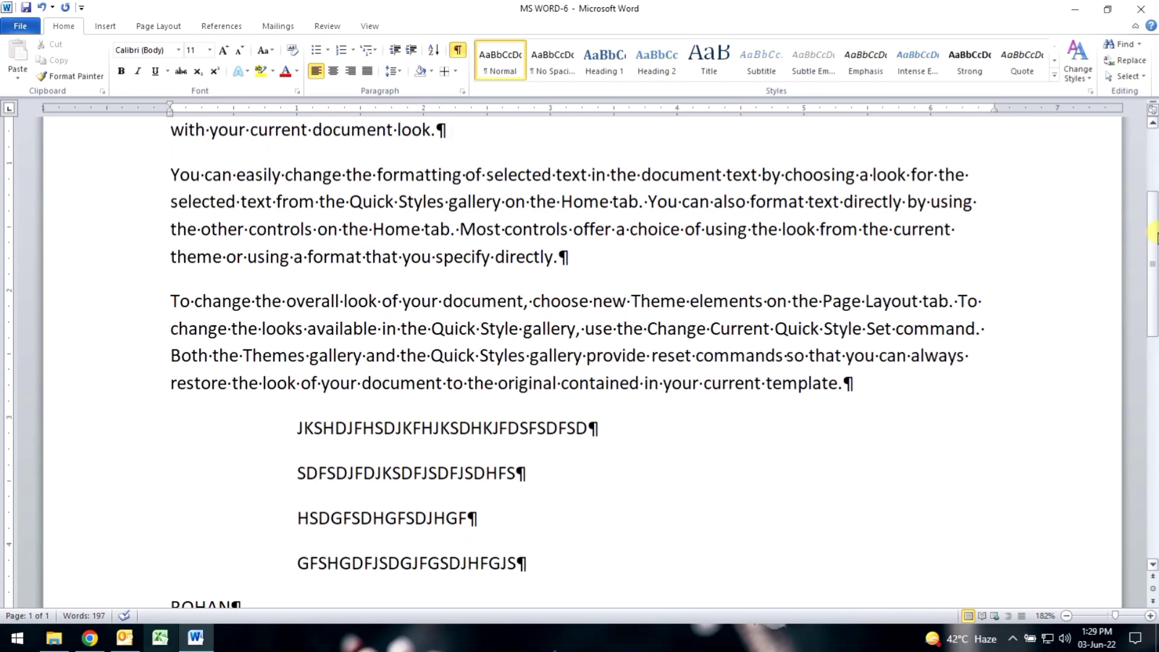
click(465, 51)
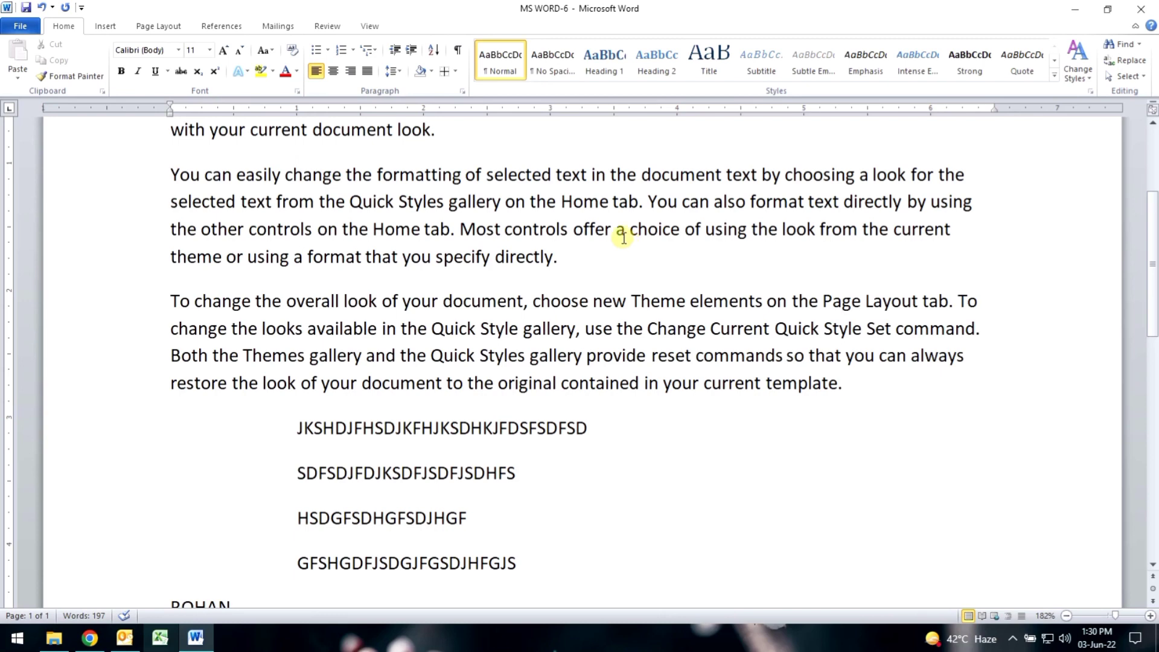
click(461, 53)
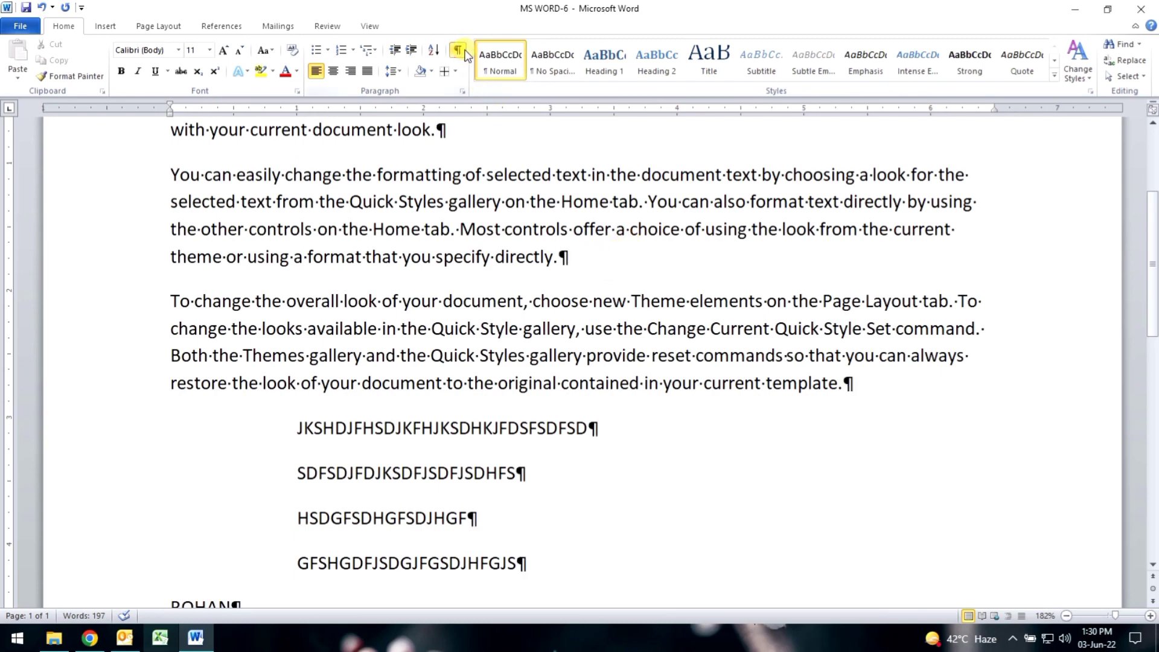
click(460, 53)
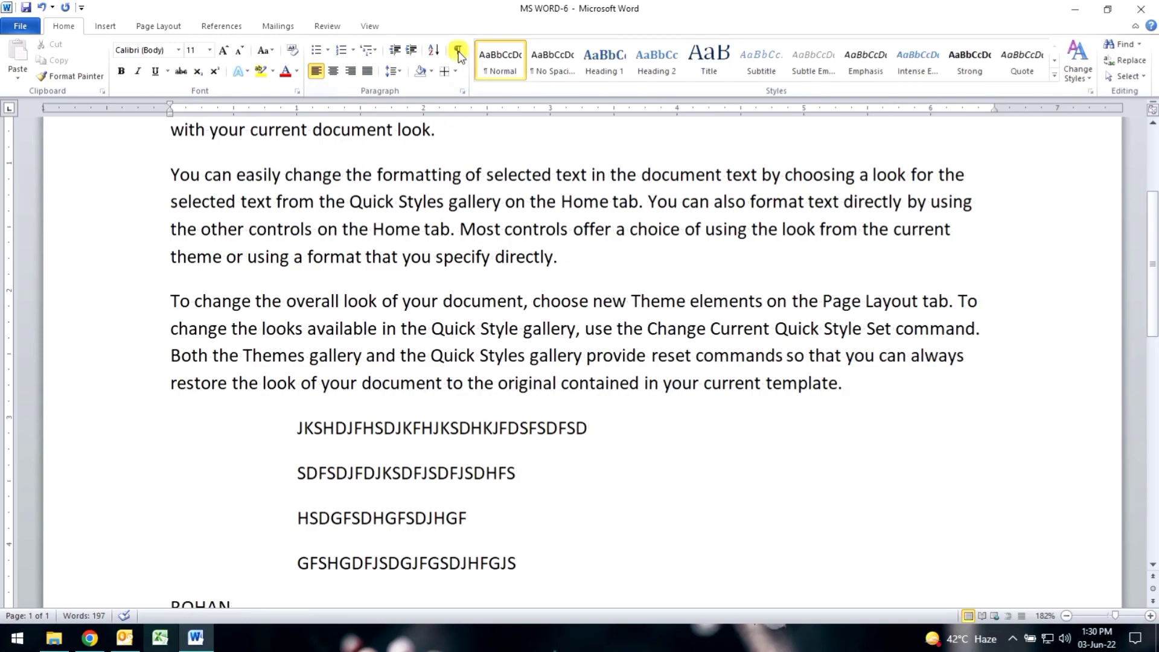
Step: Apply dark blue standard-color shading behind the whole first paragraph
scroll(400, 235, up, 2)
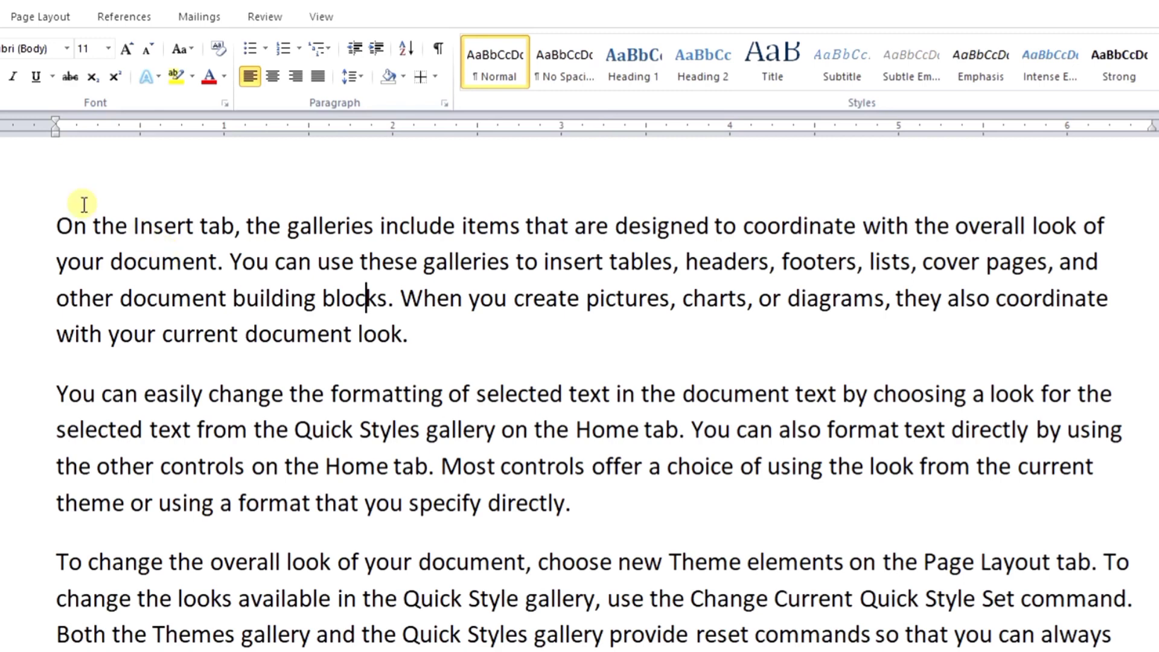
drag(68, 226, 1107, 220)
click(1107, 220)
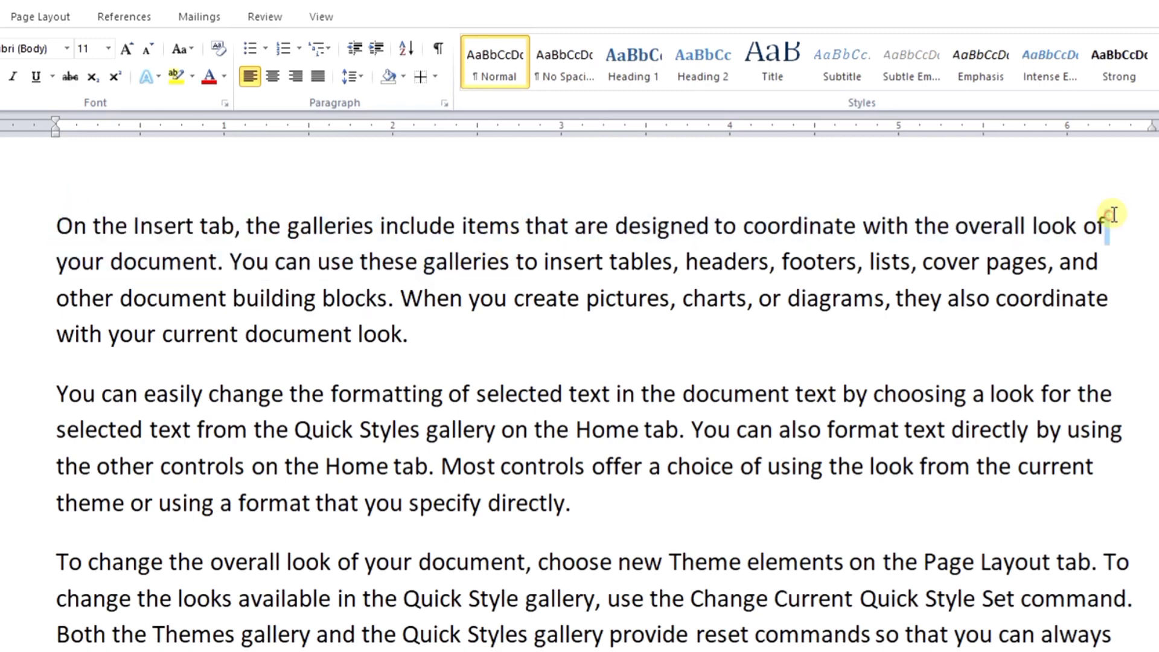
double_click(668, 218)
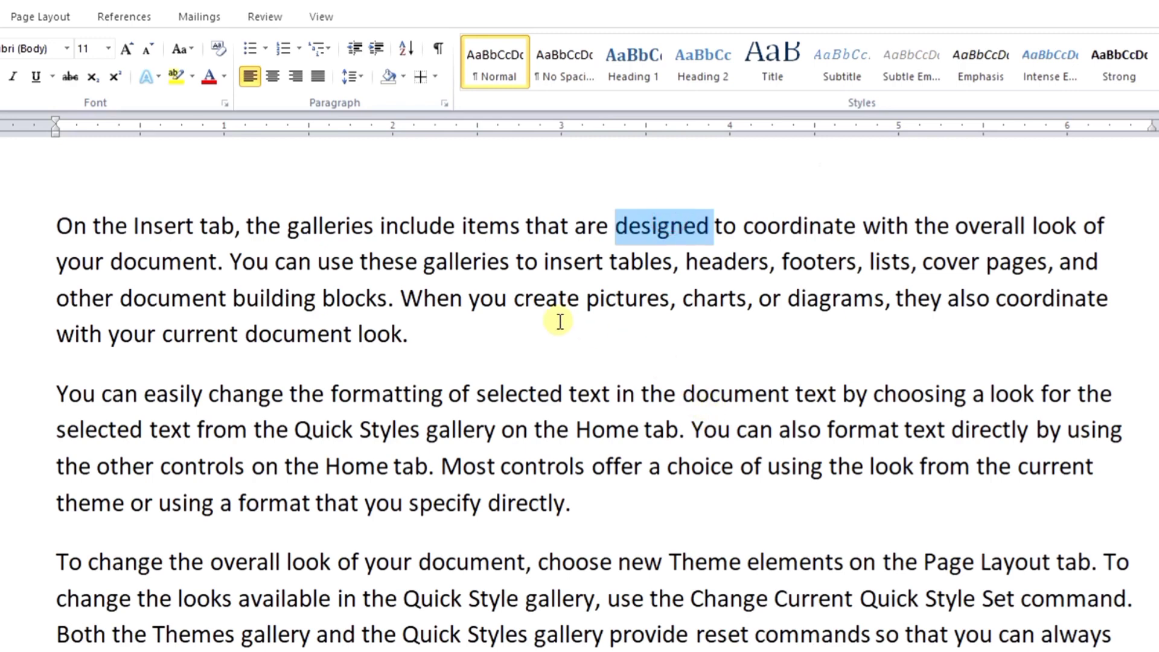
triple_click(421, 259)
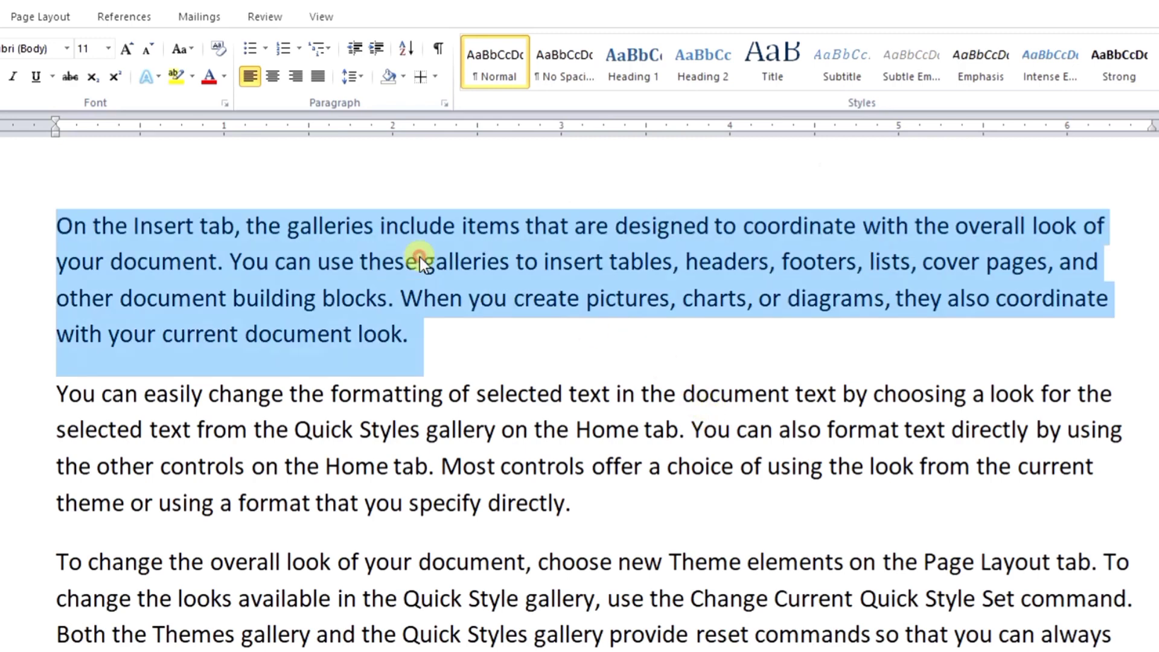
click(403, 81)
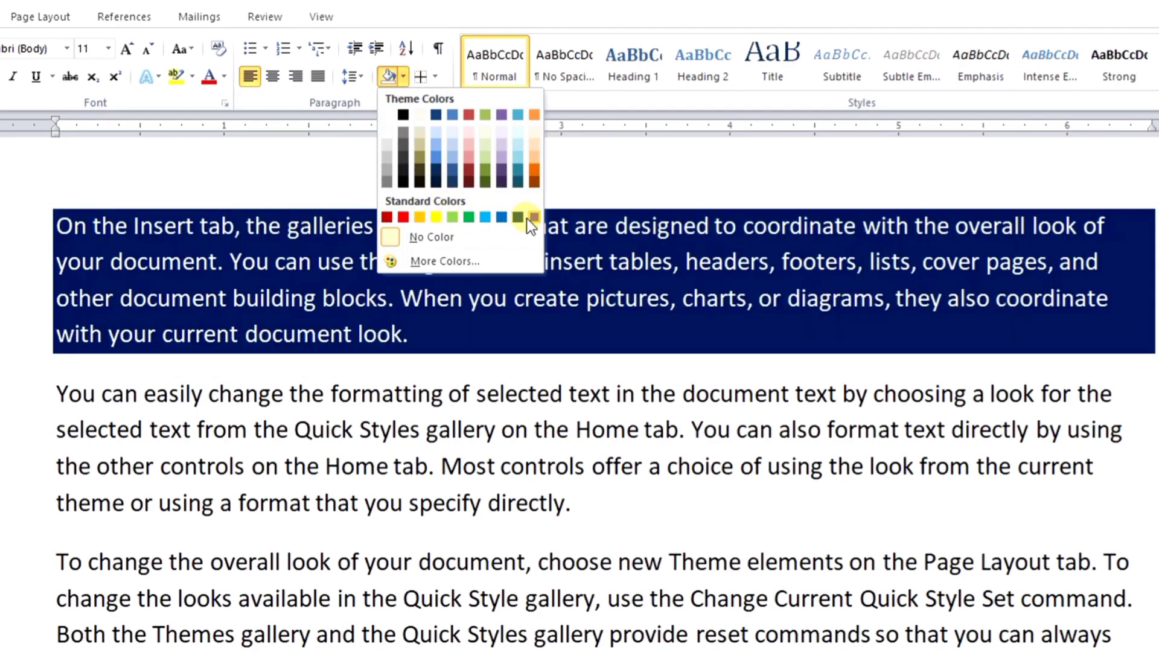
click(520, 219)
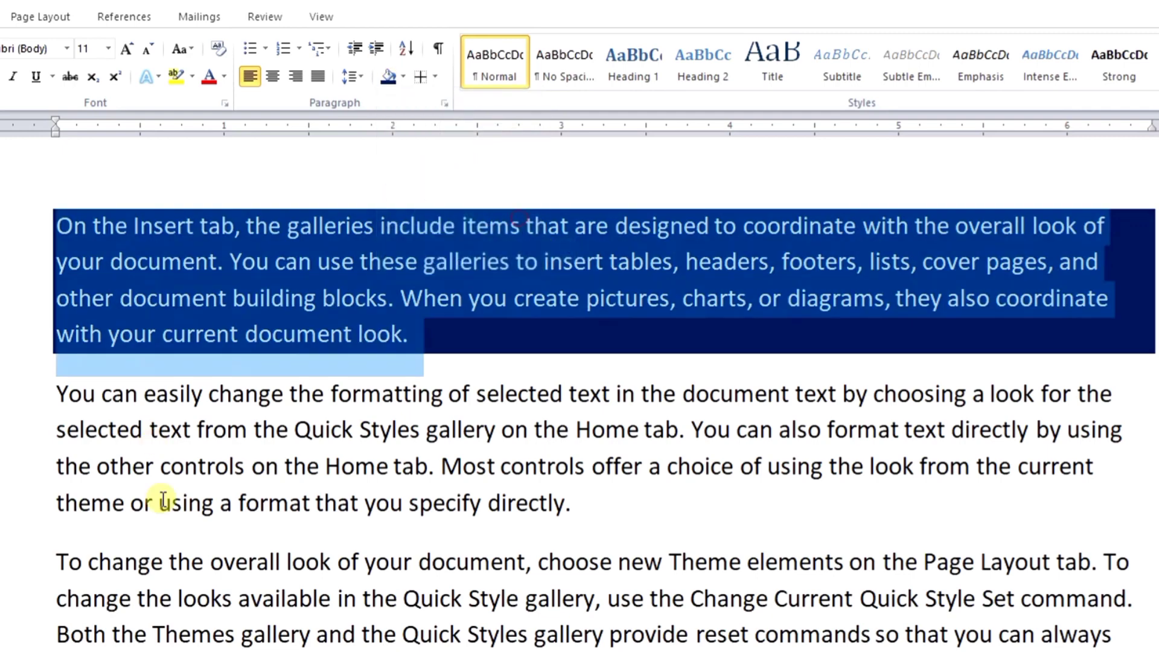
click(331, 431)
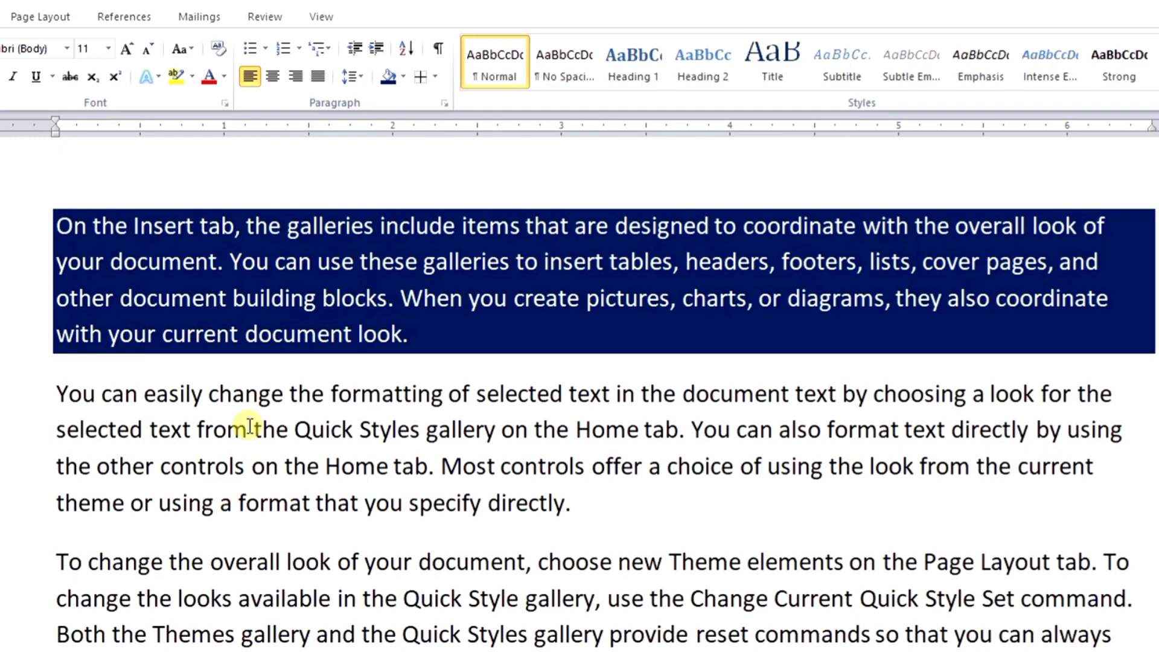
Step: Change the first paragraph's shading to standard yellow
triple_click(296, 283)
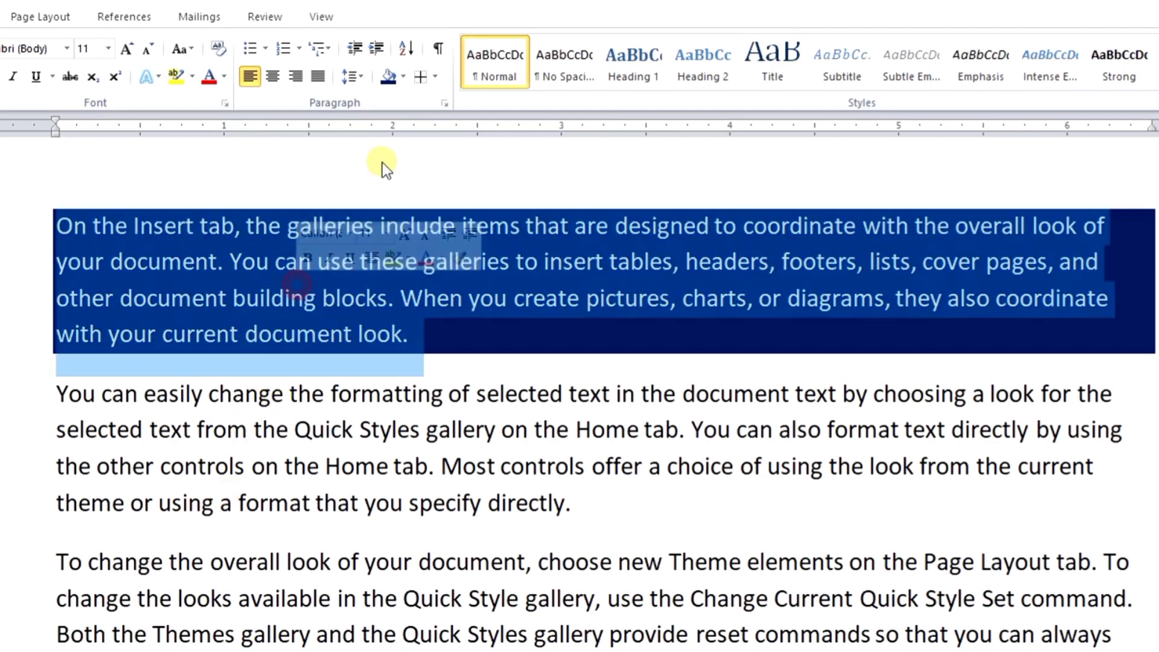
click(403, 77)
click(440, 218)
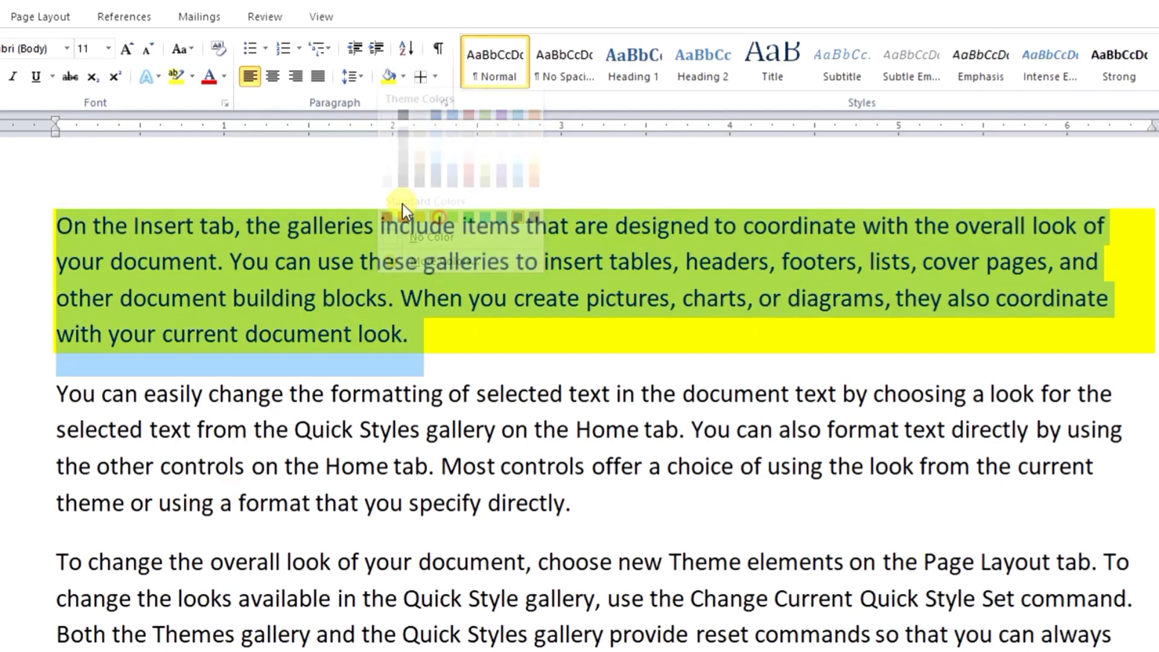
click(426, 301)
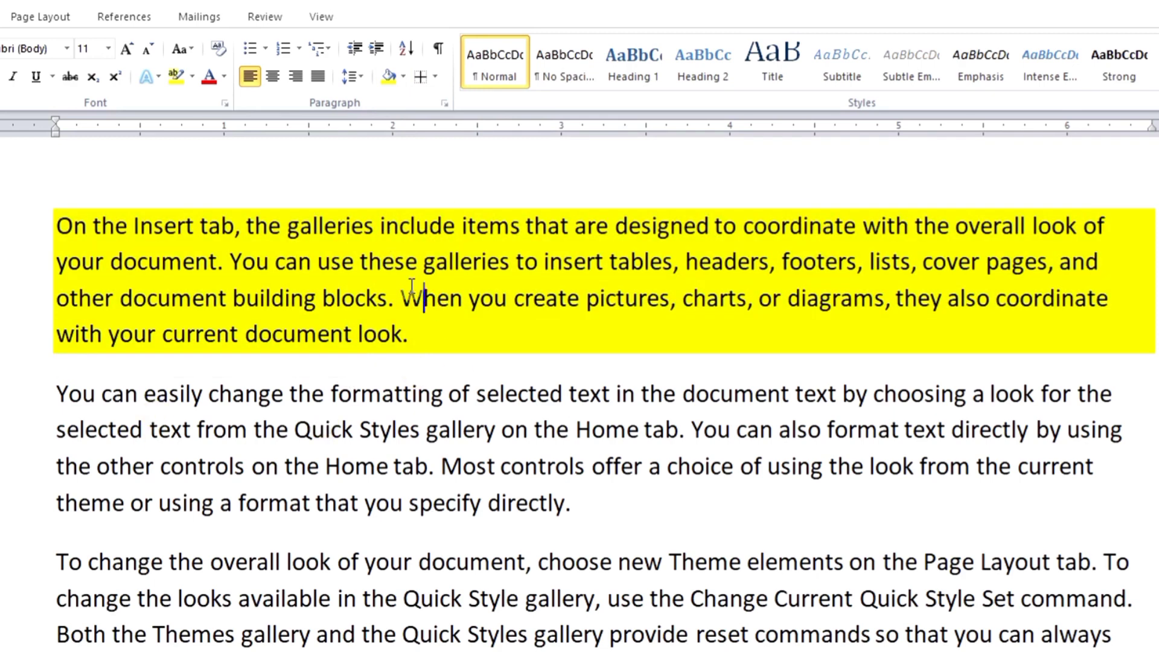
Step: Remove the first paragraph's shading by setting it to No Color
triple_click(411, 285)
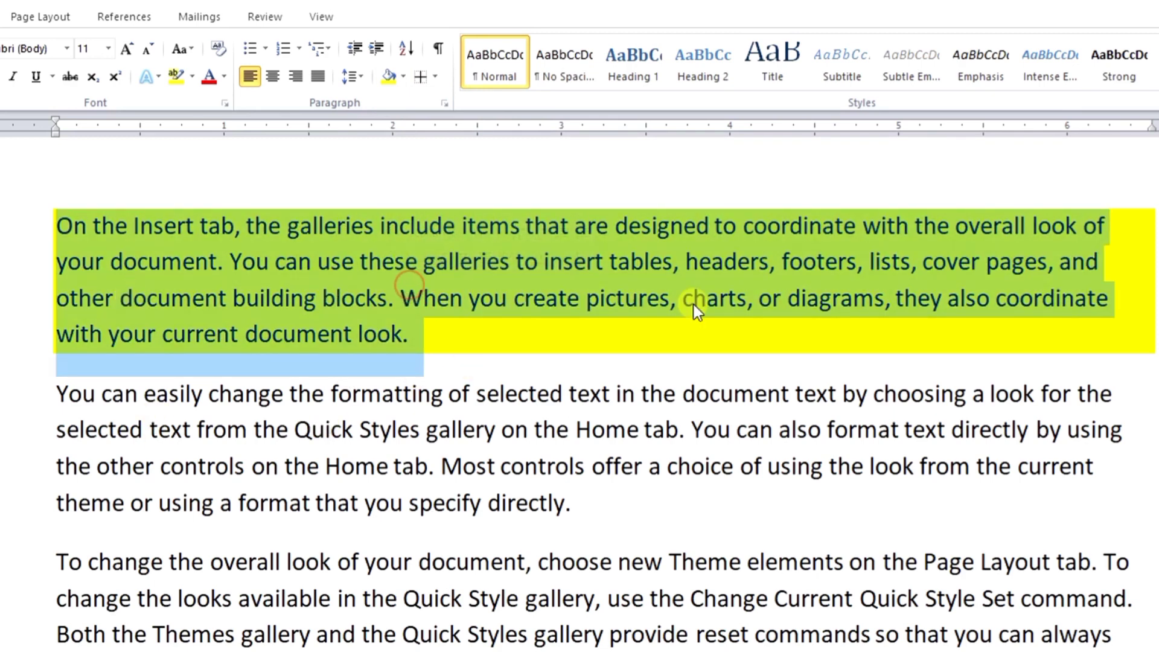
click(404, 79)
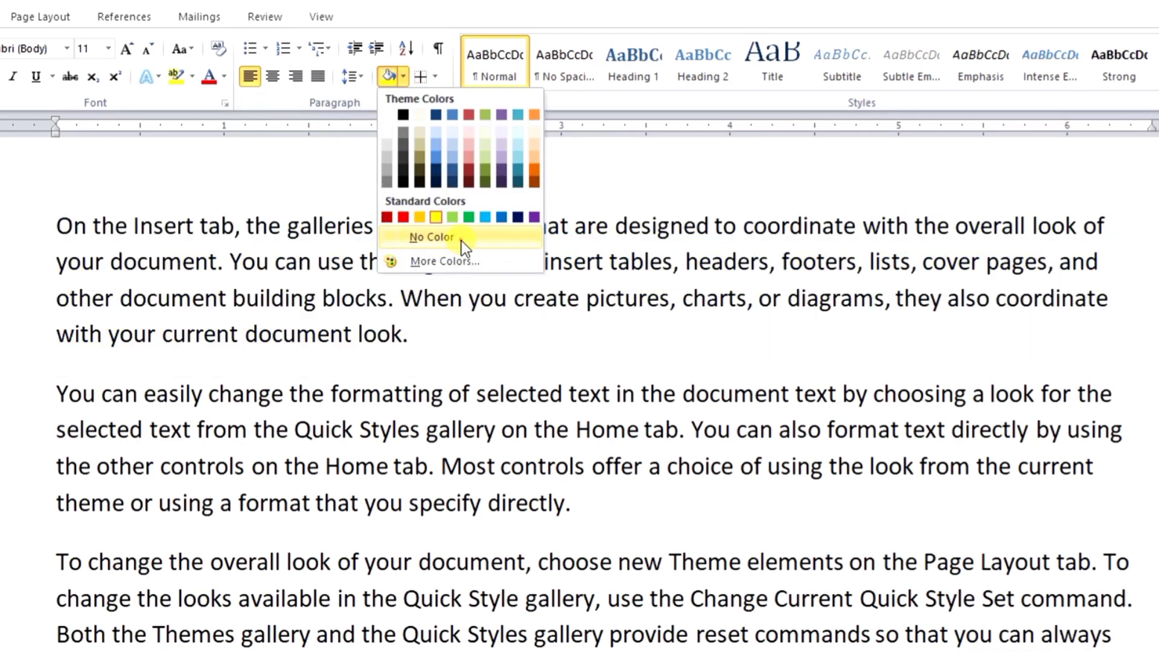
click(462, 242)
click(523, 301)
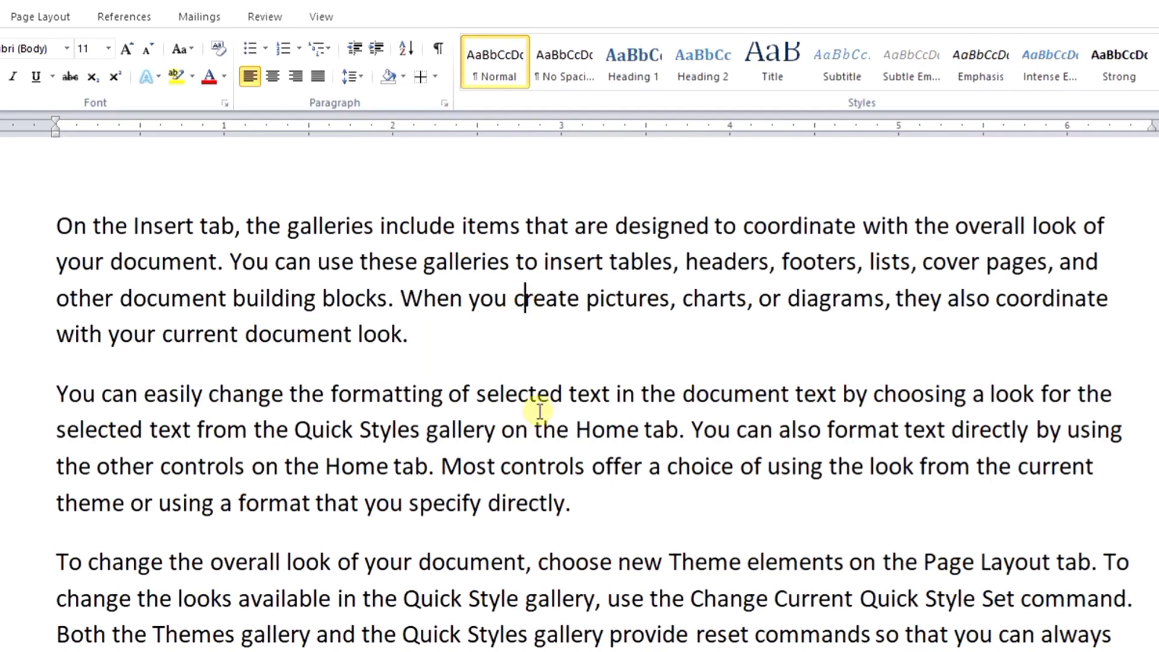
Step: Open the list of border options for the first paragraph
click(434, 77)
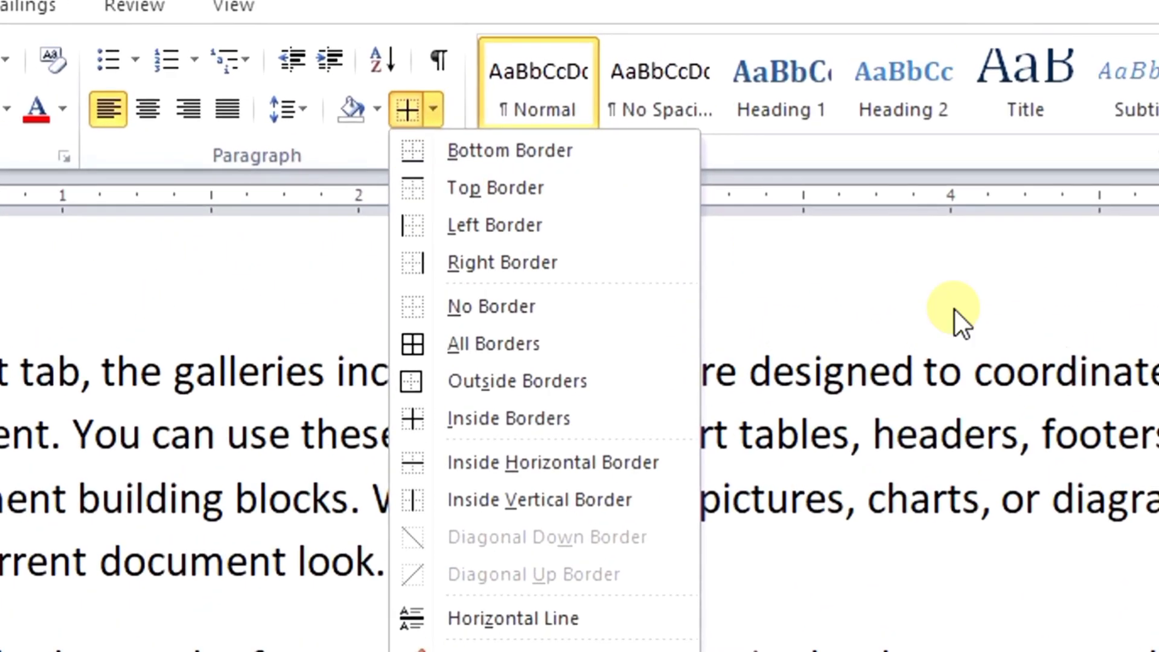